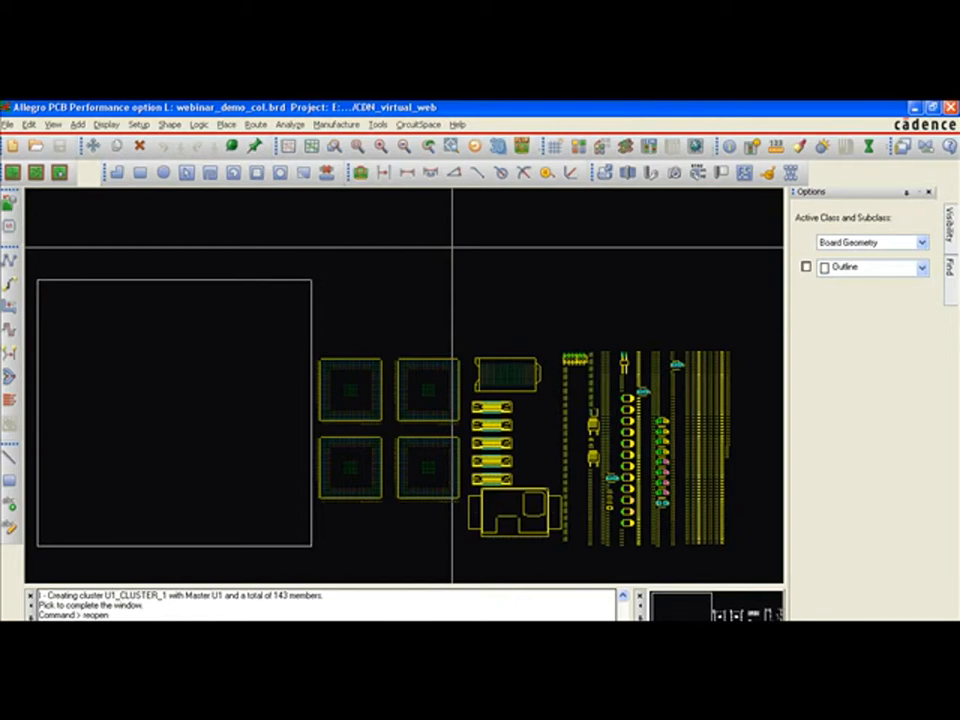
# Autocluster all placed and unplaced parts by schematic with a flat cluster hierarchy, and apply the result to the board.
pyautogui.click(417, 125)
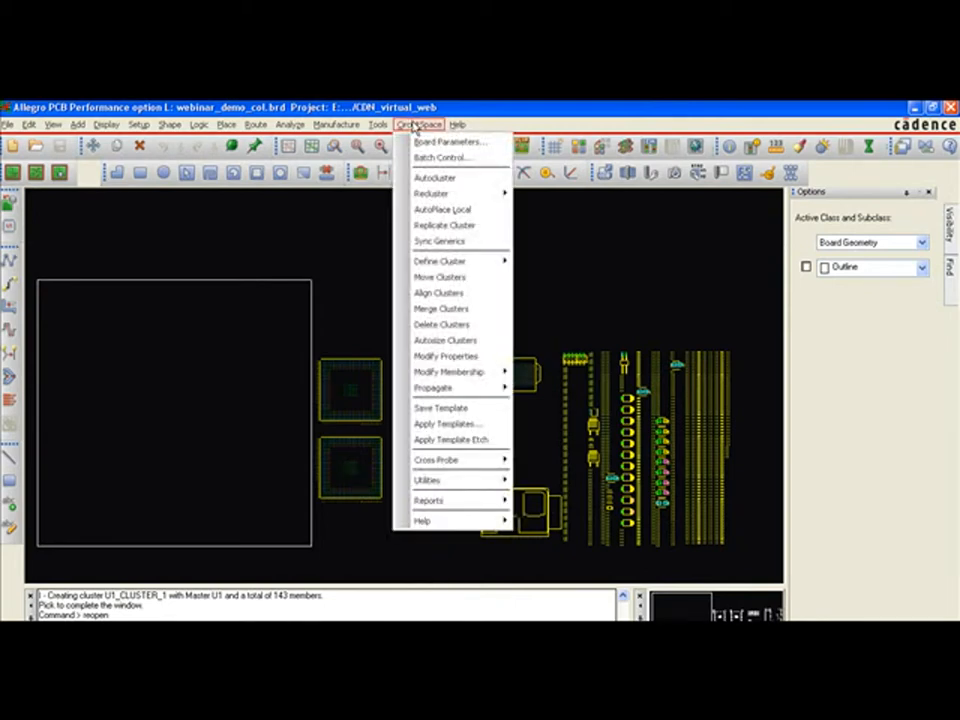
pyautogui.click(428, 177)
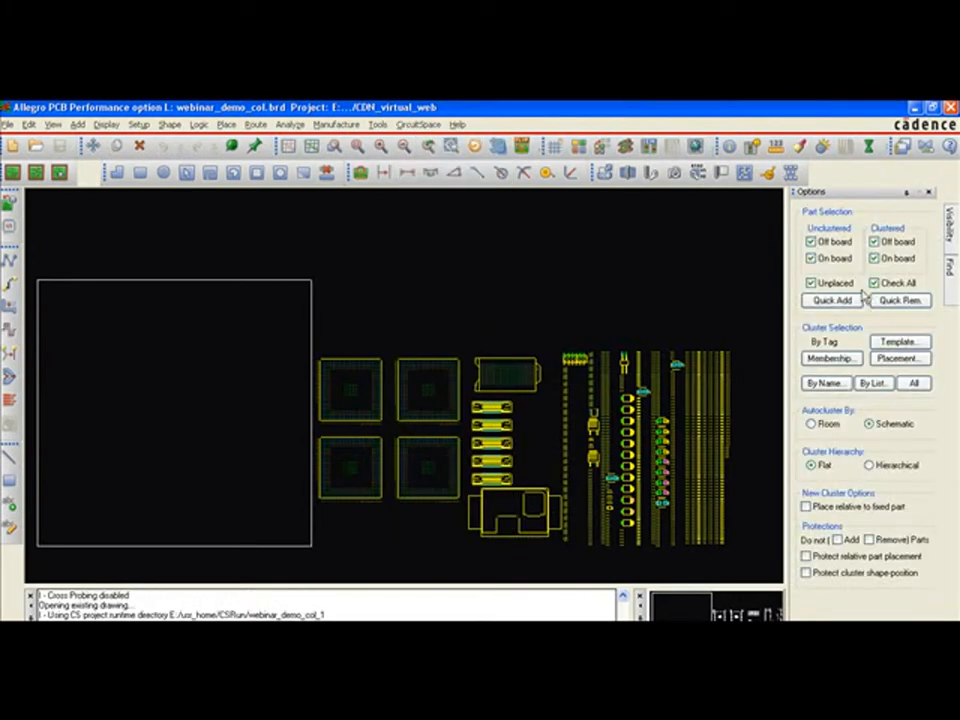
pyautogui.click(836, 302)
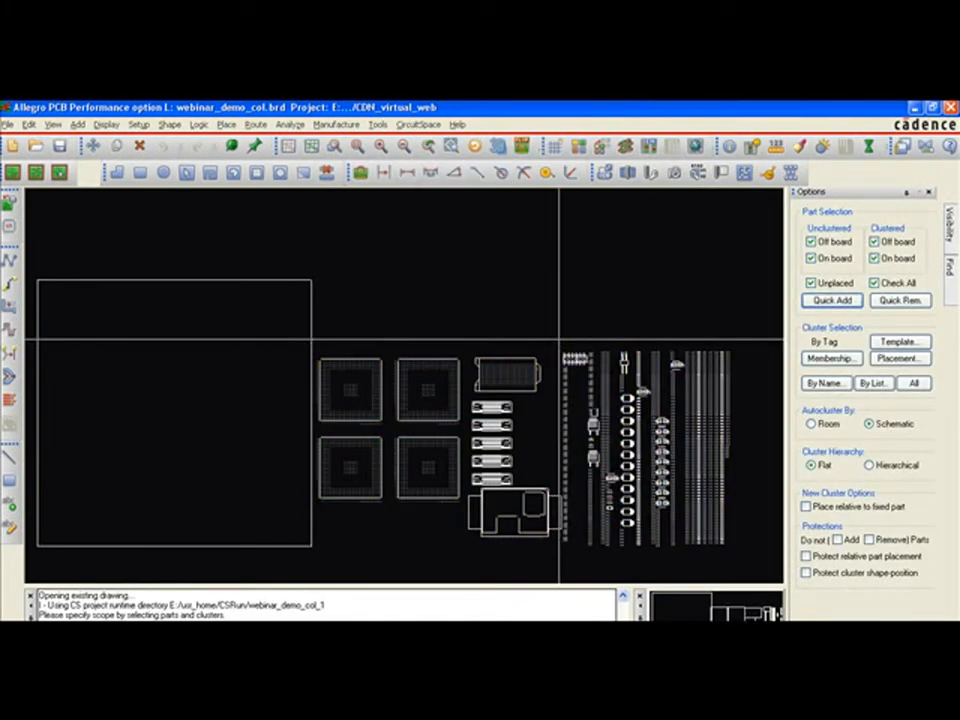
pyautogui.rightClick(540, 311)
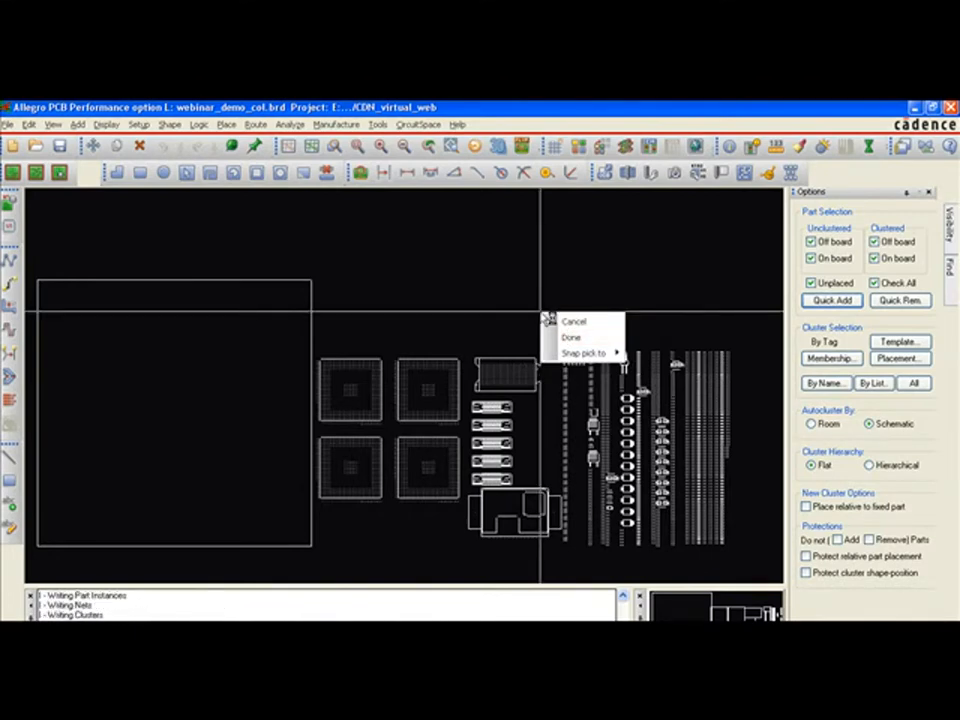
pyautogui.click(570, 337)
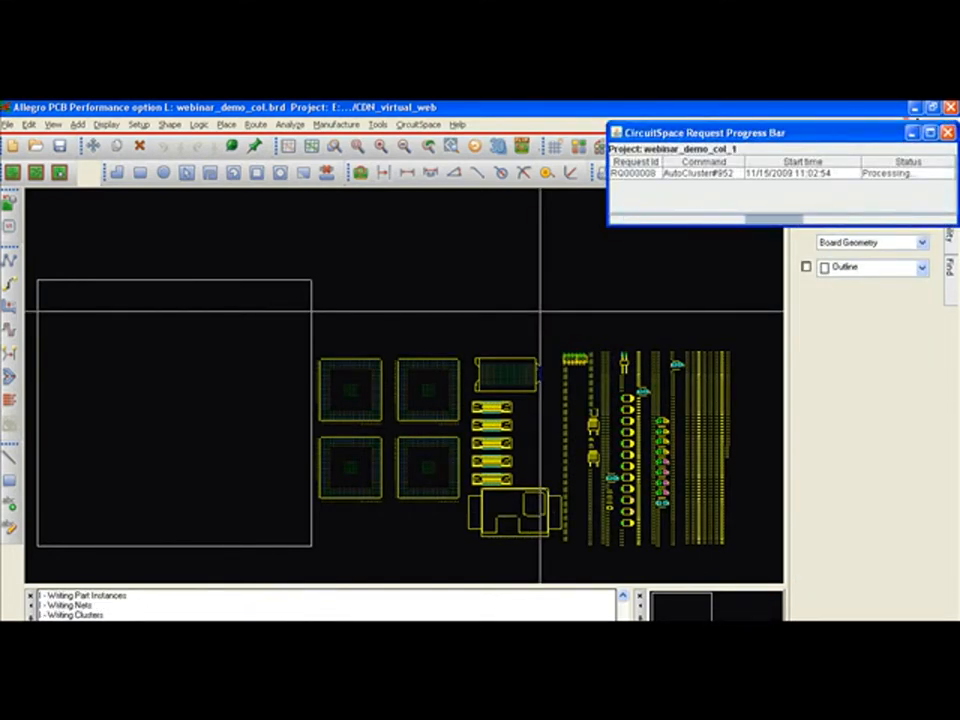
pyautogui.click(483, 582)
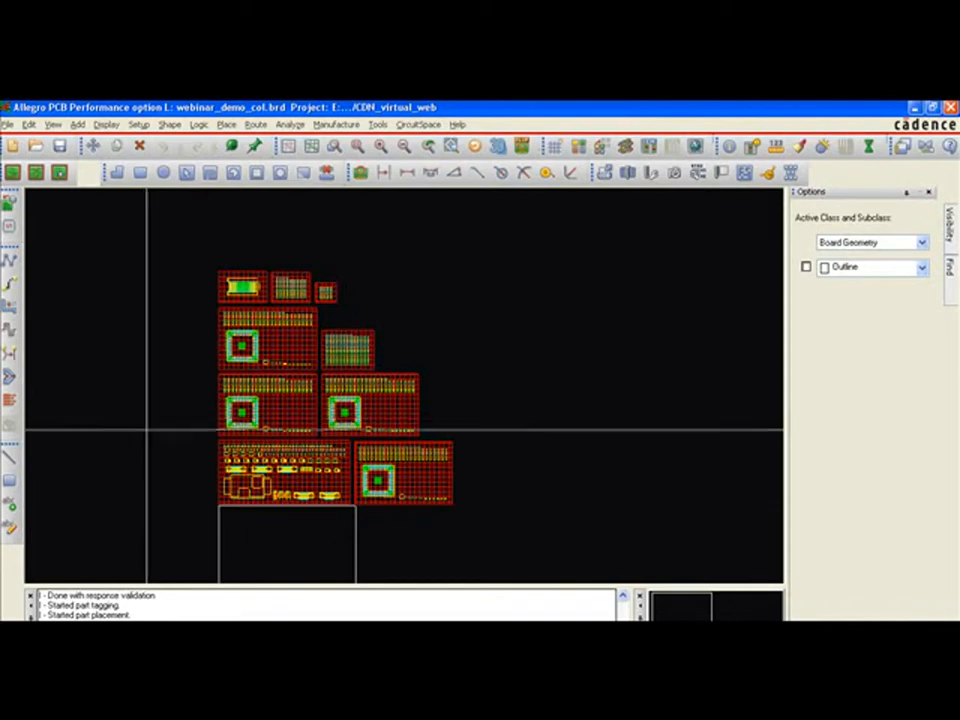
# Run a 2-sided AutoPlace Local on the large chip cluster that sits beside the smaller, chip-less cluster.
pyautogui.middleClick(218, 374)
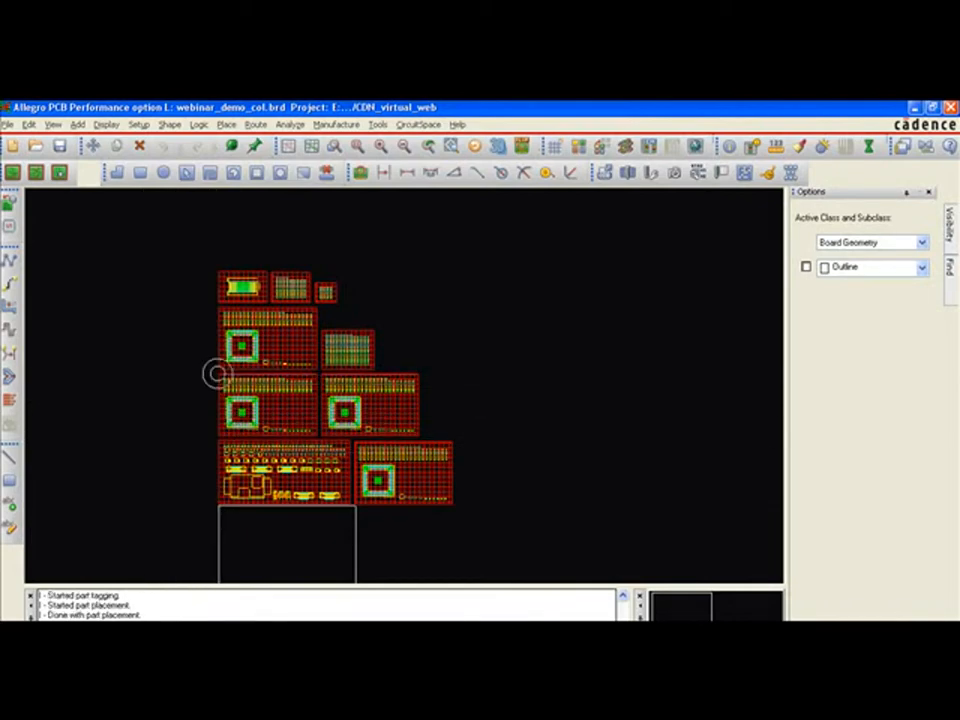
pyautogui.middleClick(266, 303)
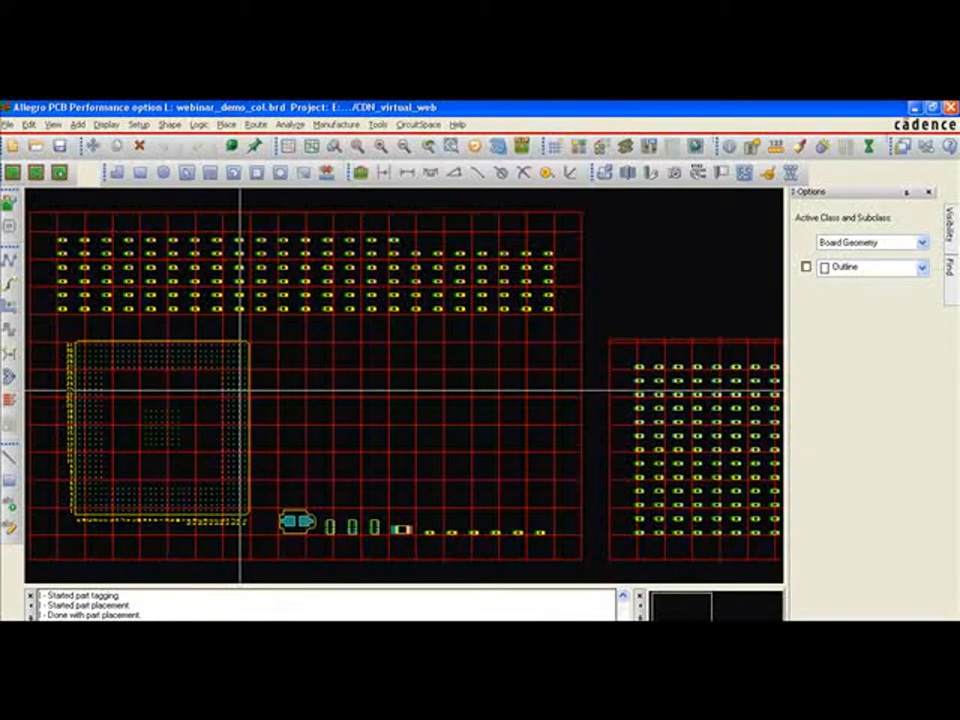
pyautogui.click(418, 124)
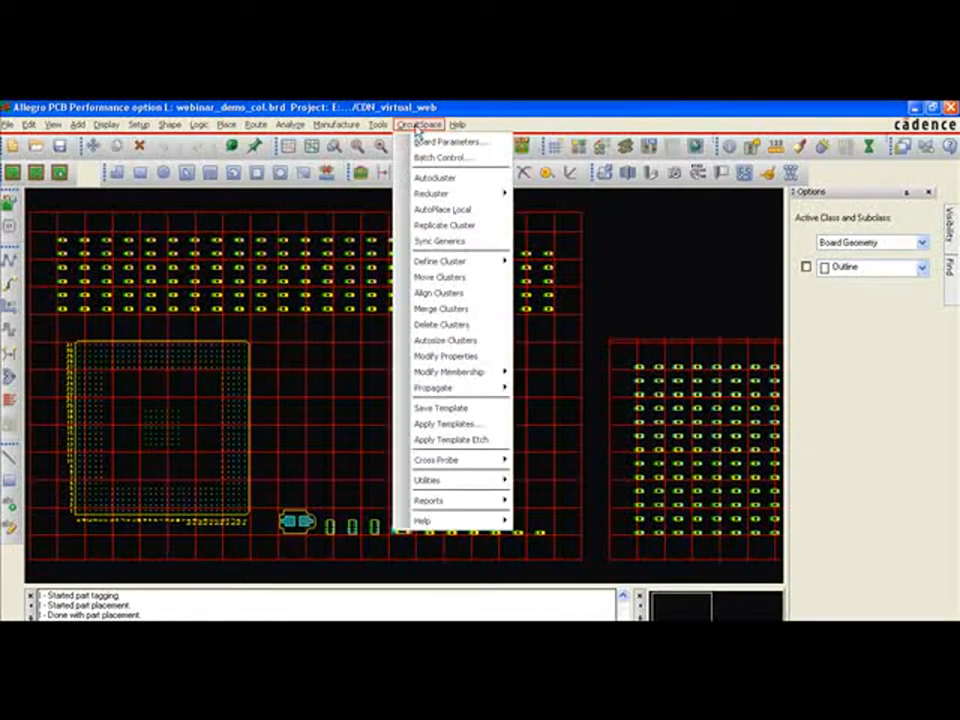
pyautogui.click(461, 215)
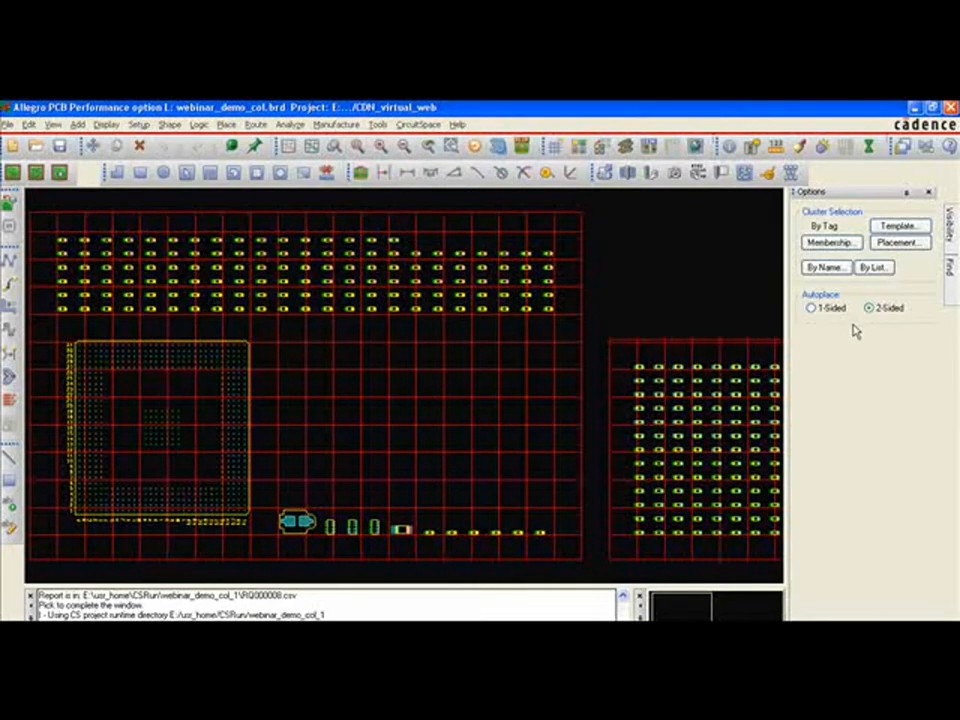
pyautogui.click(499, 342)
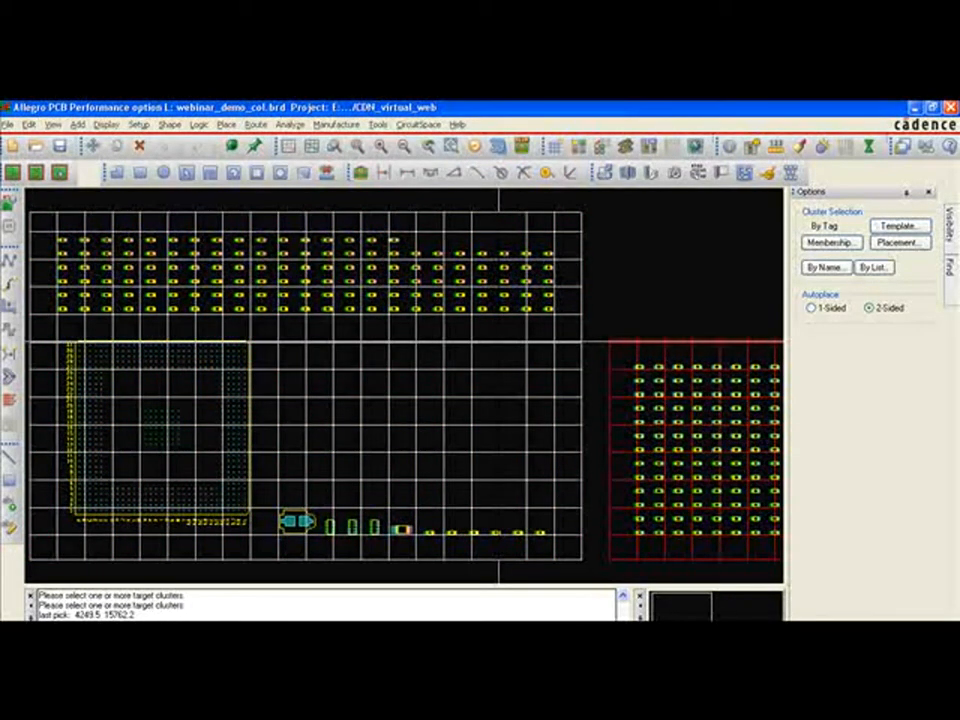
pyautogui.rightClick(499, 342)
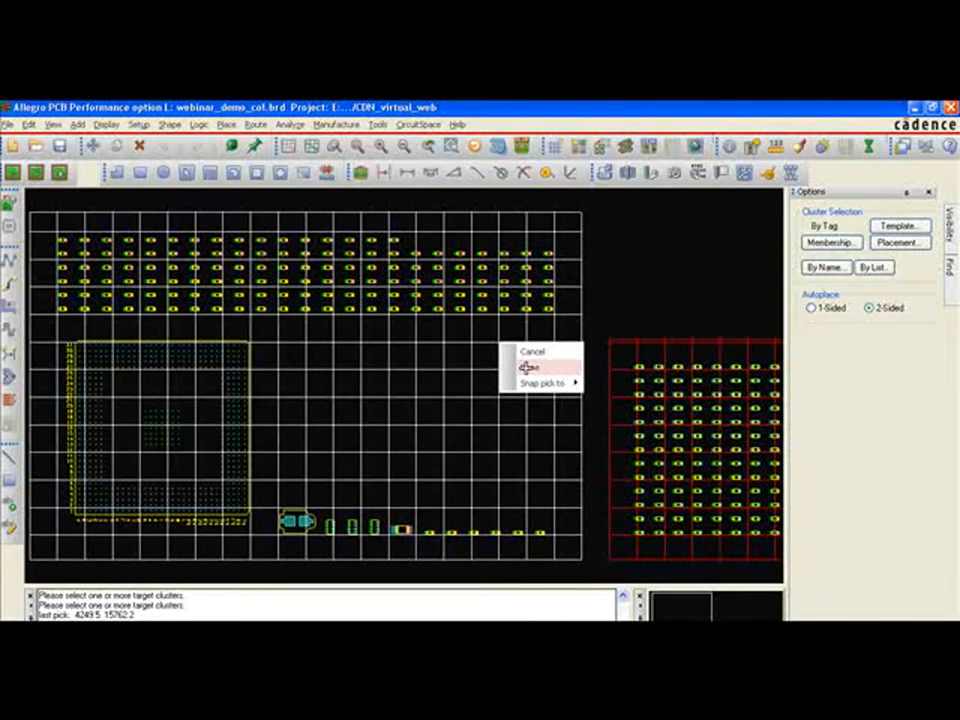
pyautogui.click(527, 367)
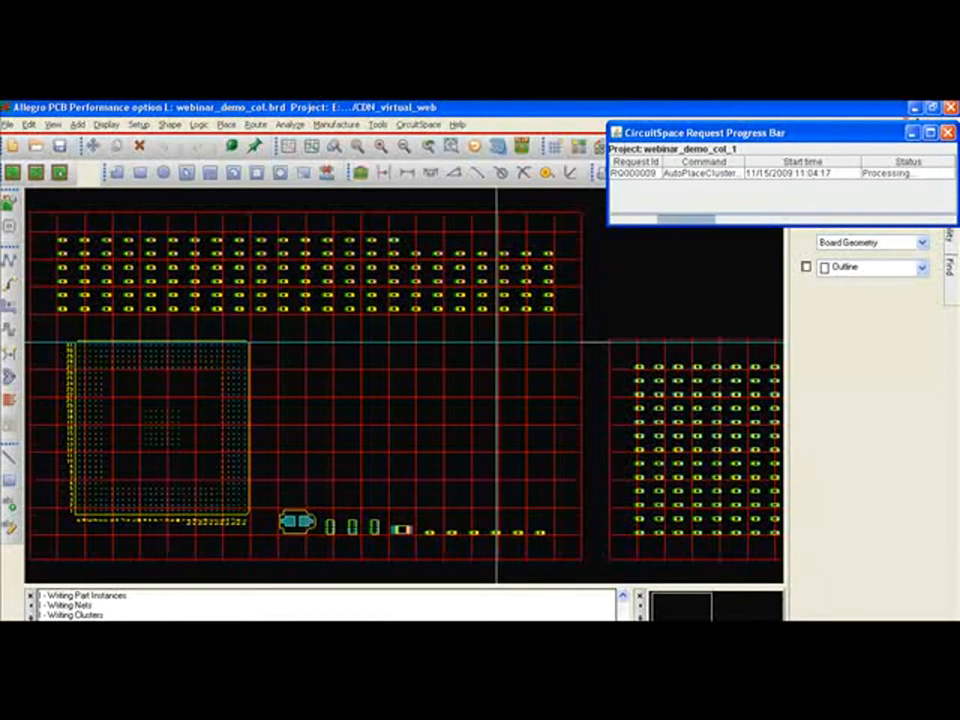
# Apply the completed Autoplace - local request and examine the chip cluster's new part placement.
pyautogui.click(430, 310)
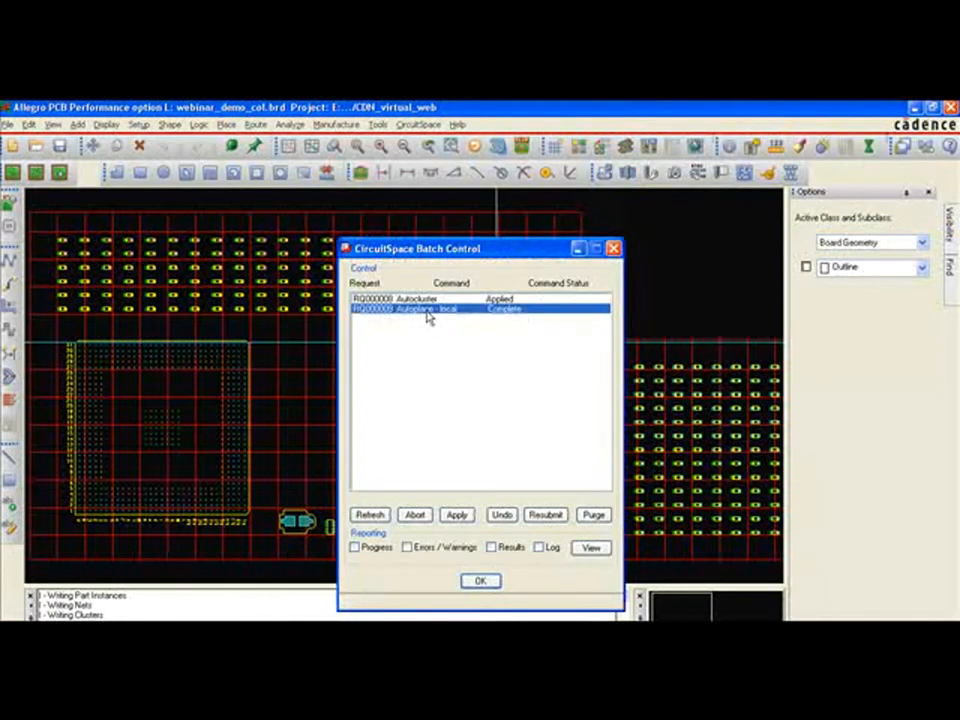
pyautogui.click(458, 515)
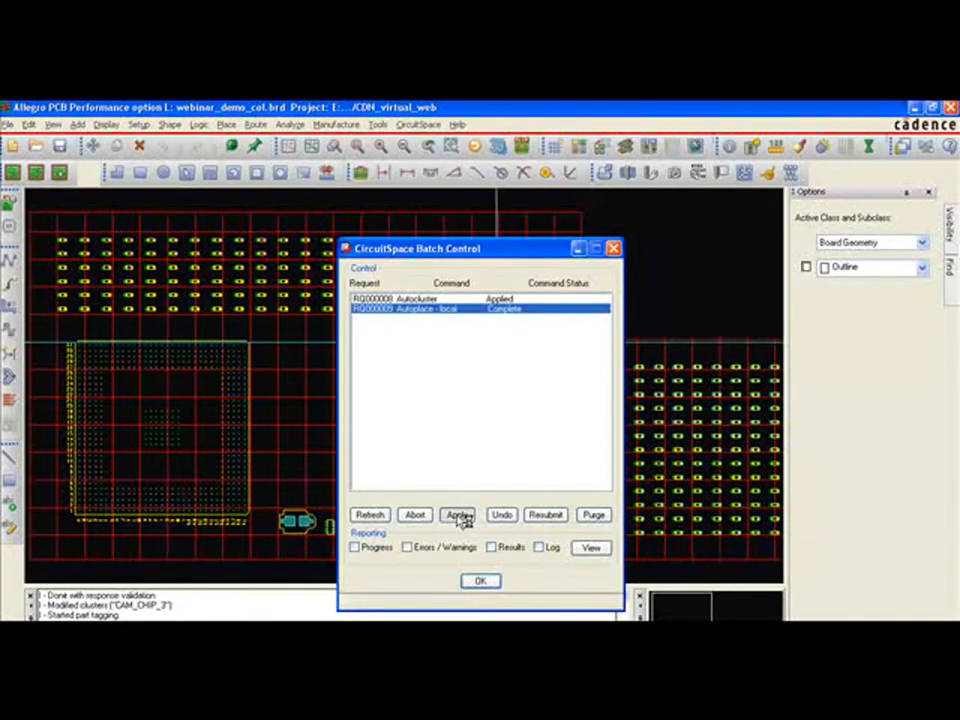
pyautogui.click(480, 581)
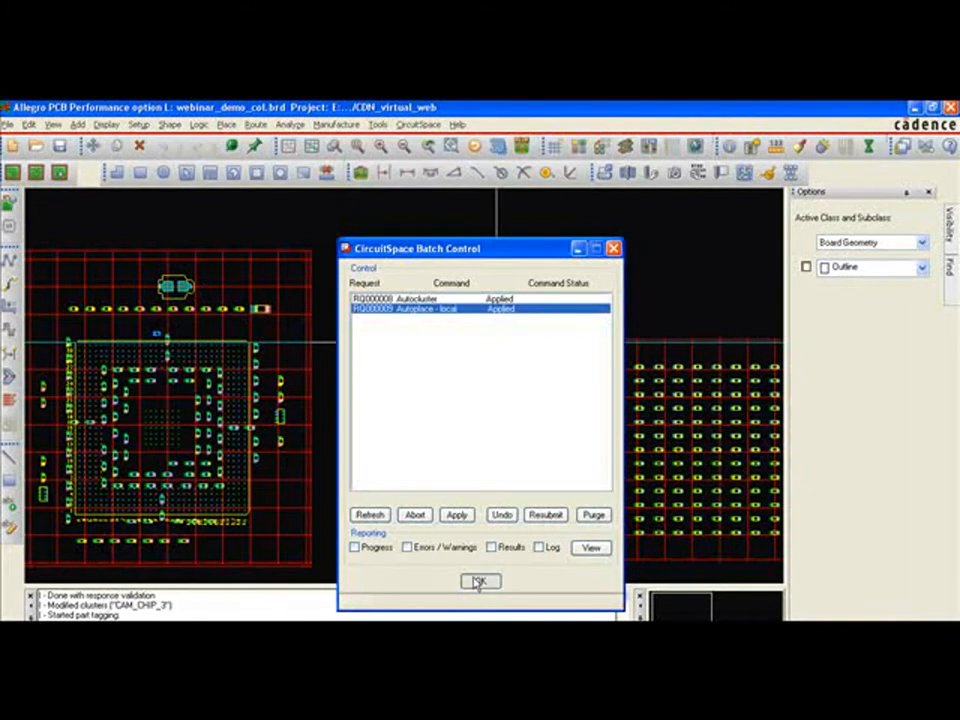
pyautogui.moveTo(360, 482); pyautogui.dragTo(416, 483, button='middle')
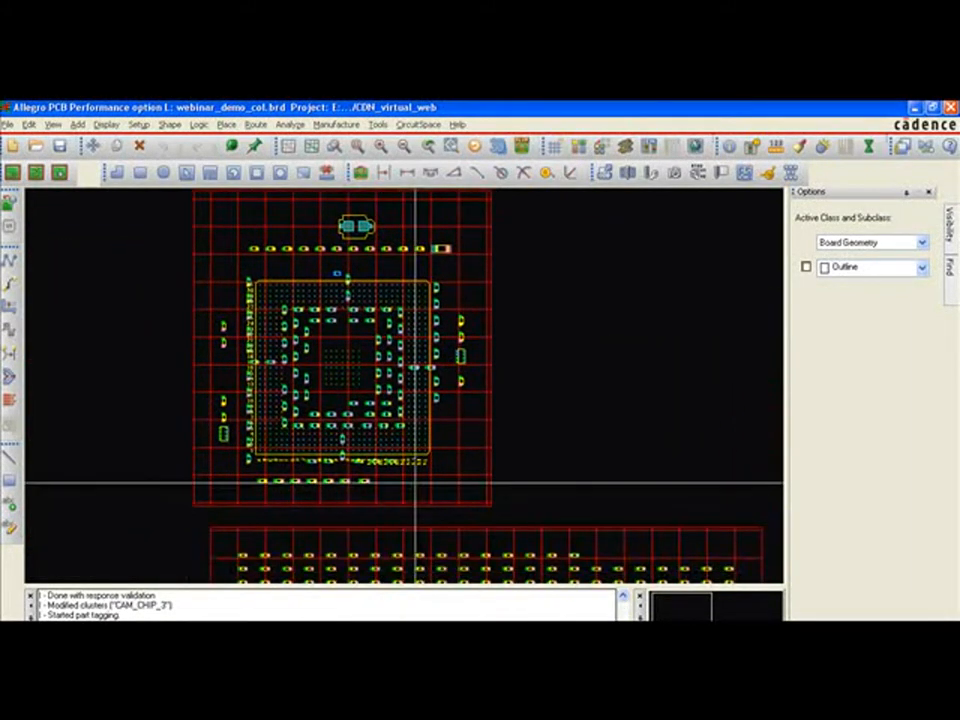
pyautogui.middleClick(193, 512)
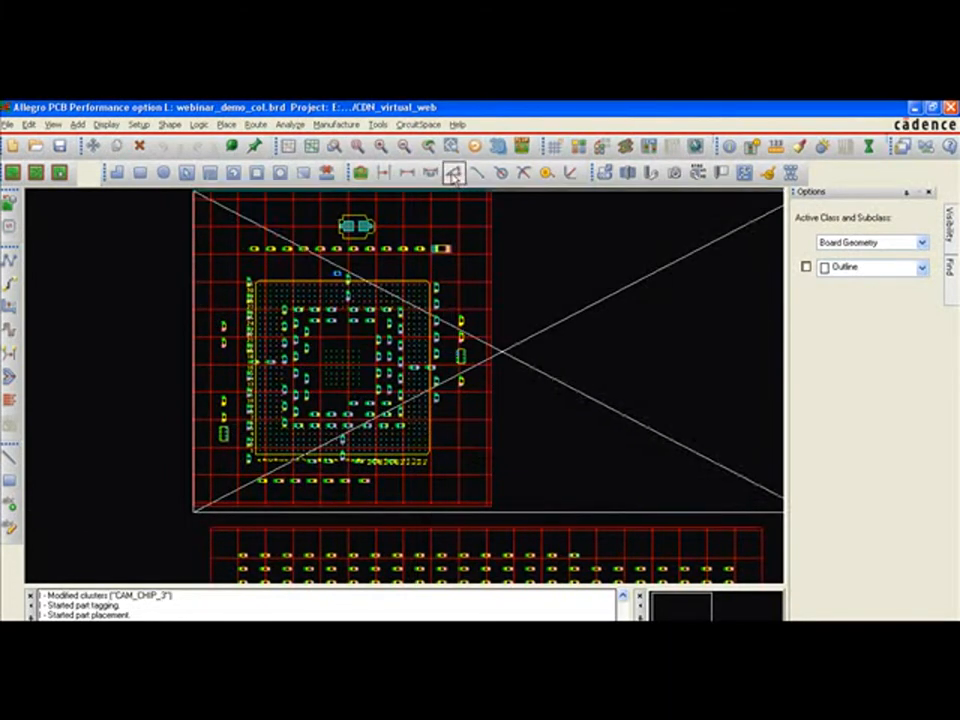
pyautogui.middleClick(397, 200)
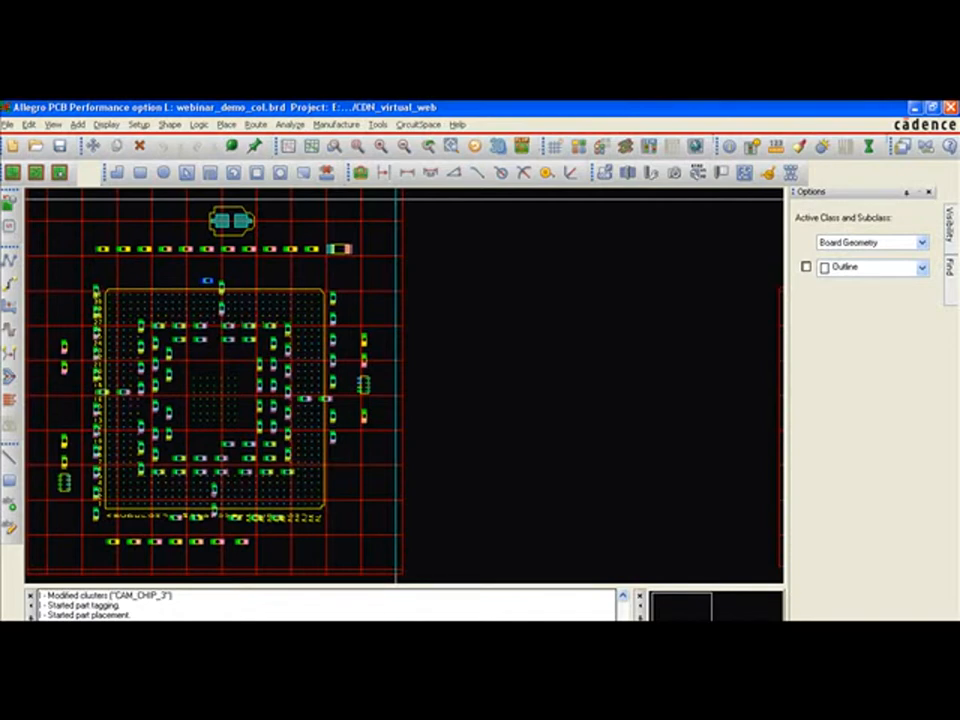
# Start Replicate Cluster with the autoplaced chip cluster as the source.
pyautogui.scroll(-1, 535, 345)
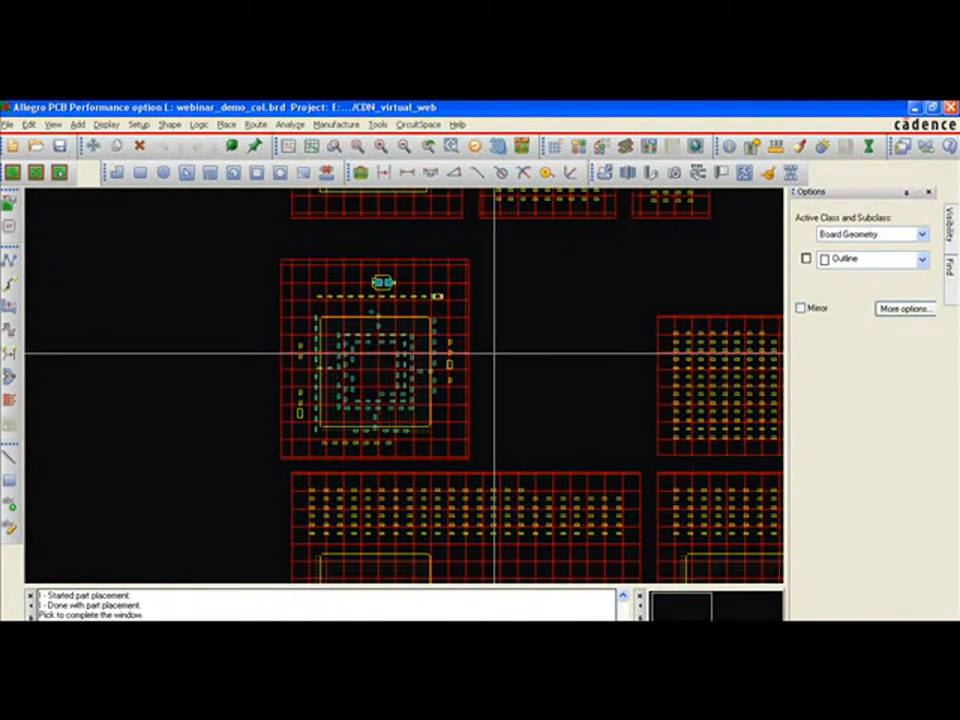
pyautogui.moveTo(495, 352); pyautogui.dragTo(471, 377, button='middle')
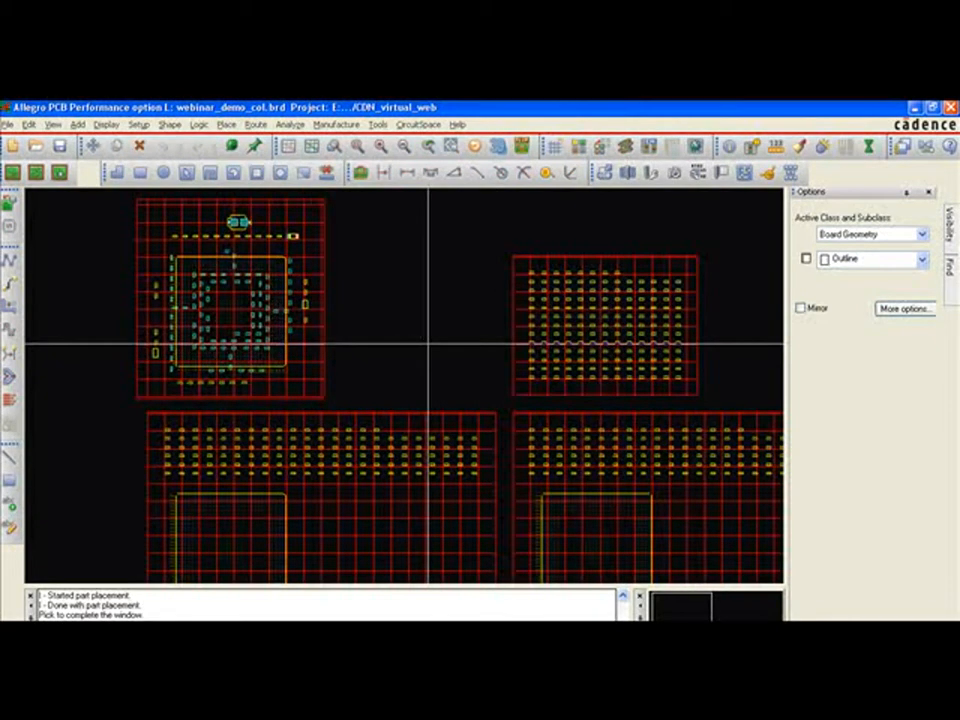
pyautogui.click(410, 126)
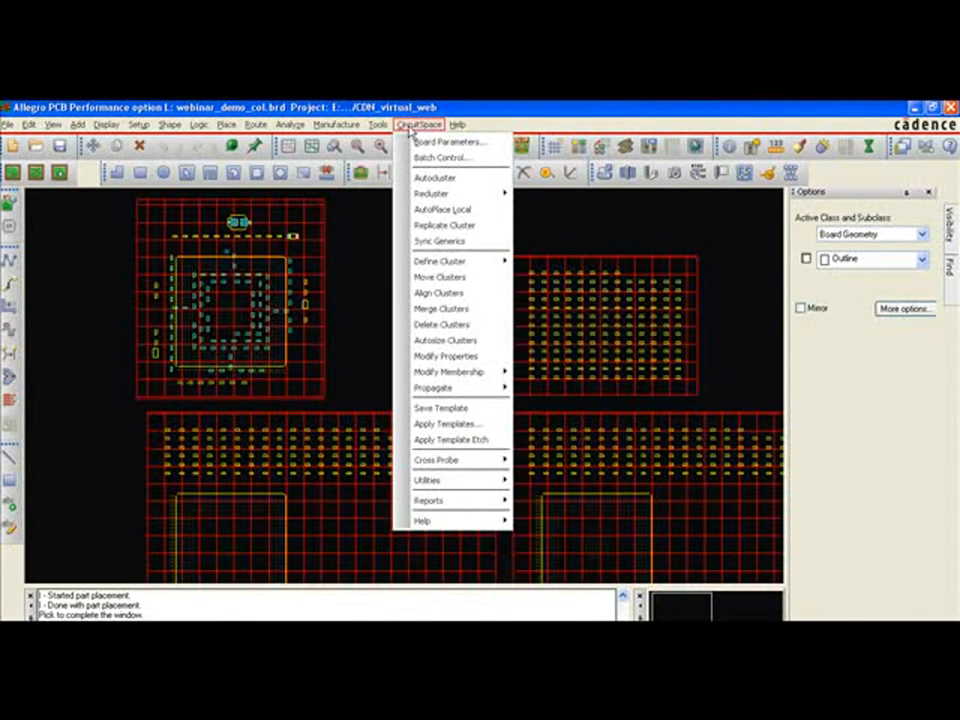
pyautogui.click(446, 226)
# Set the three remaining large chip clusters as the replication scope and run the replication with equivalent connectivity and partial match enabled.
pyautogui.rightClick(408, 345)
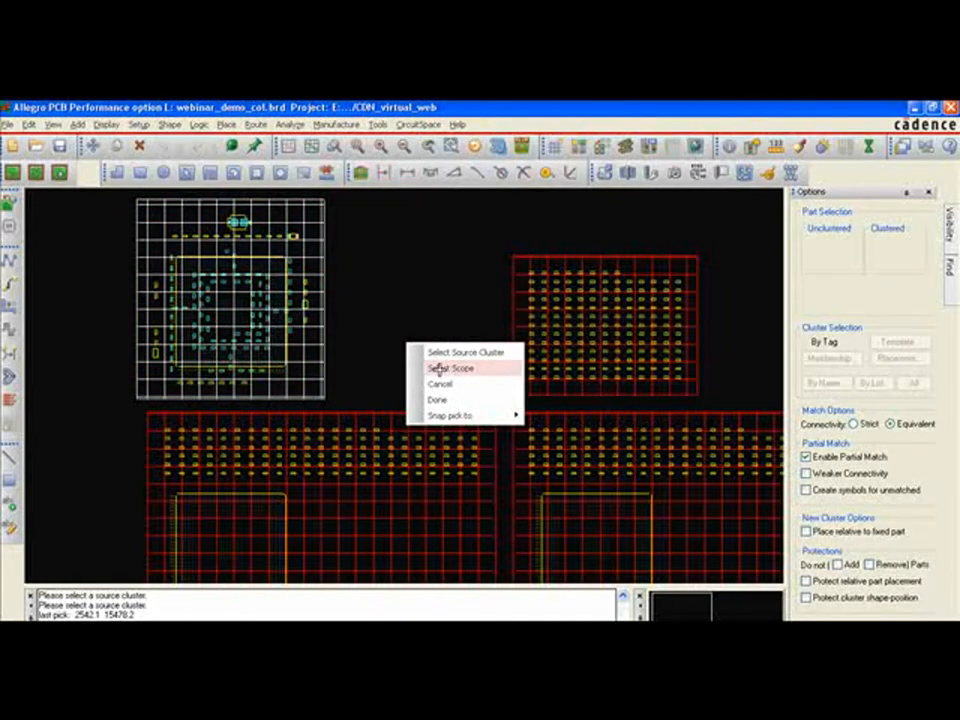
pyautogui.click(438, 370)
pyautogui.scroll(-5, 386, 328)
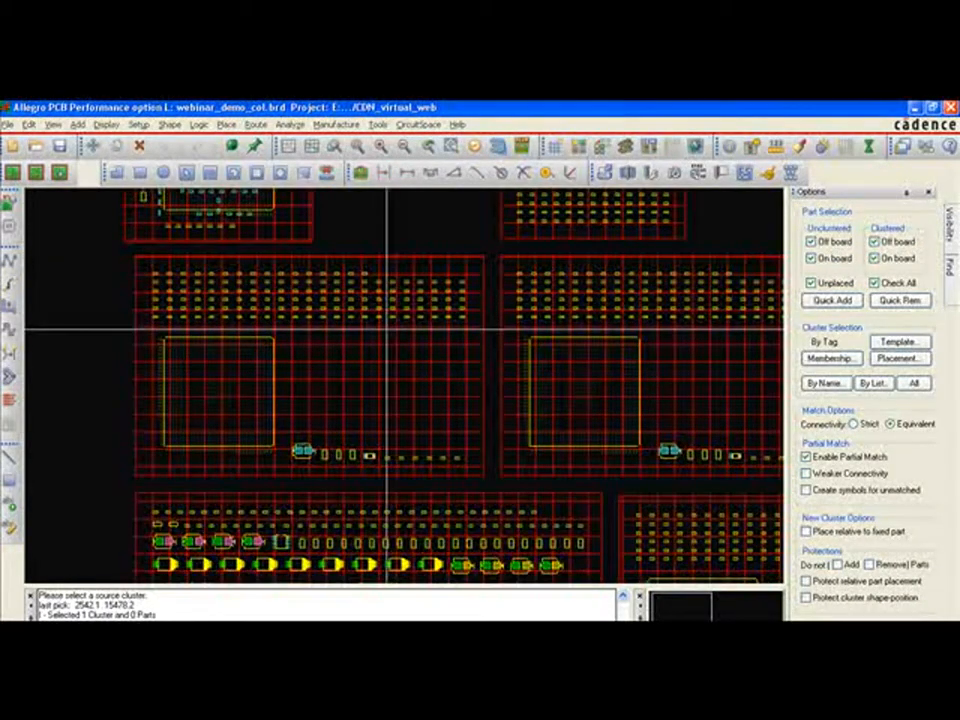
pyautogui.moveTo(398, 383); pyautogui.dragTo(580, 355)
pyautogui.moveTo(551, 454); pyautogui.dragTo(524, 416, button='middle')
pyautogui.moveTo(523, 396); pyautogui.dragTo(605, 359)
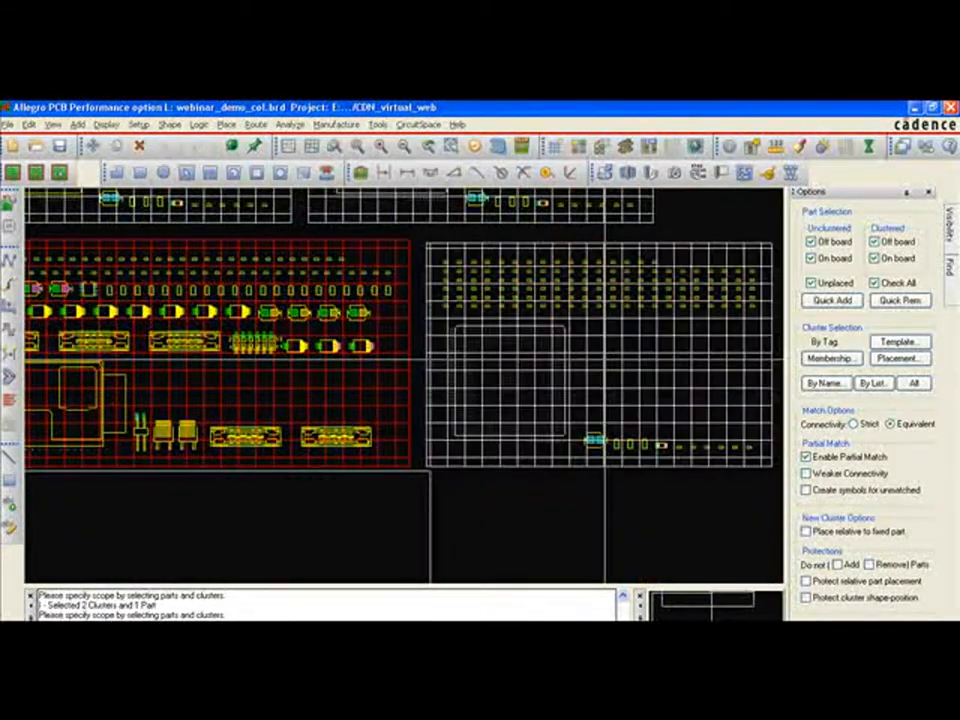
pyautogui.rightClick(667, 236)
pyautogui.click(698, 294)
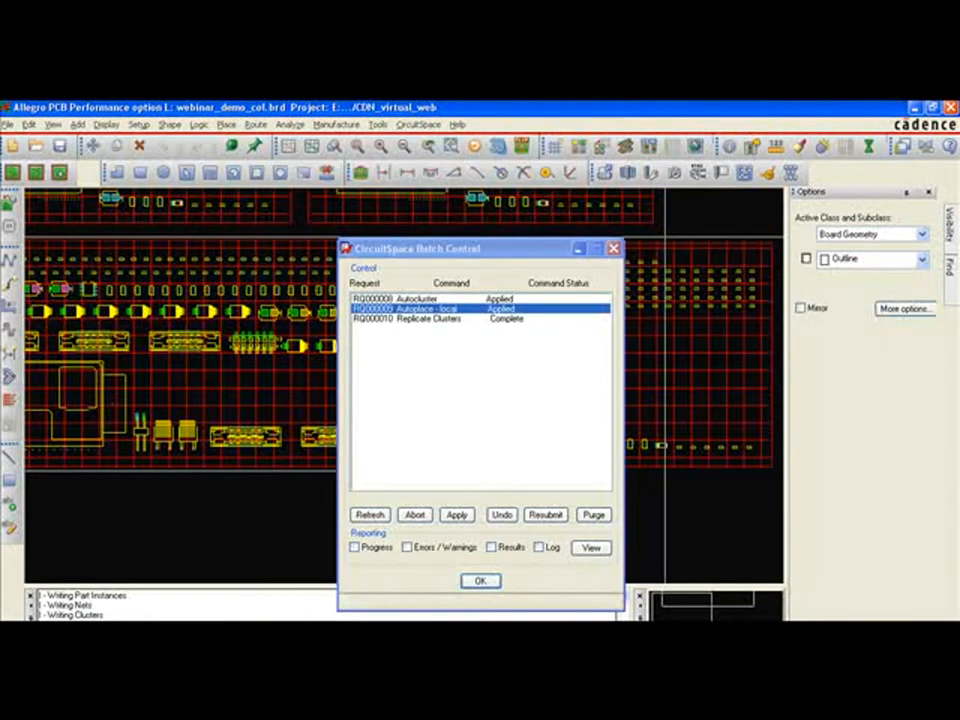
# Apply the completed Replicate Clusters request to the board and close the batch control.
pyautogui.click(451, 320)
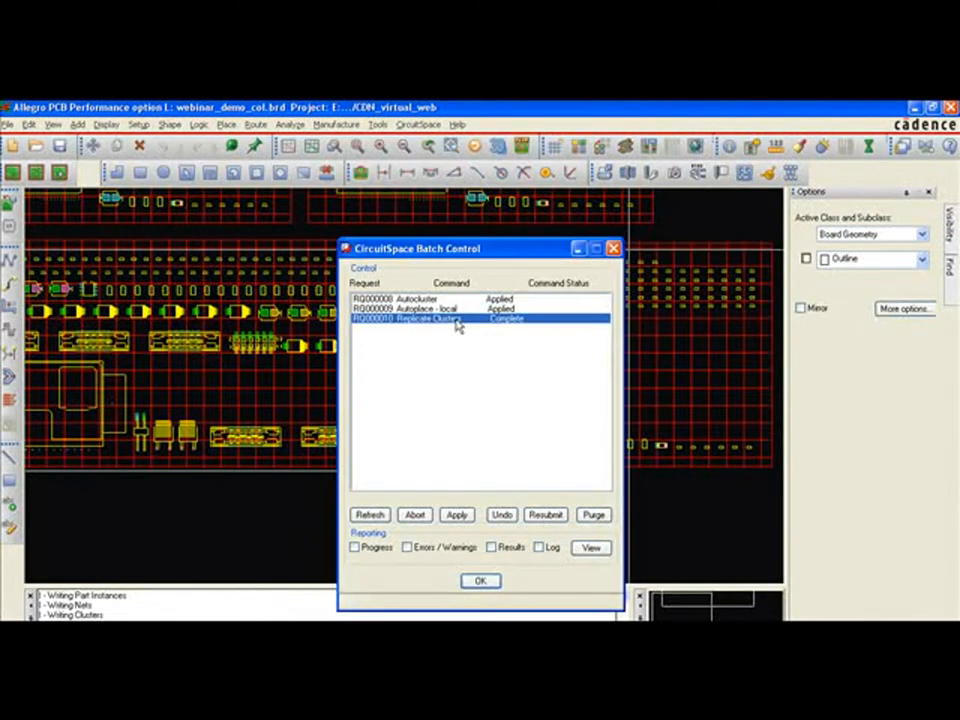
pyautogui.click(457, 515)
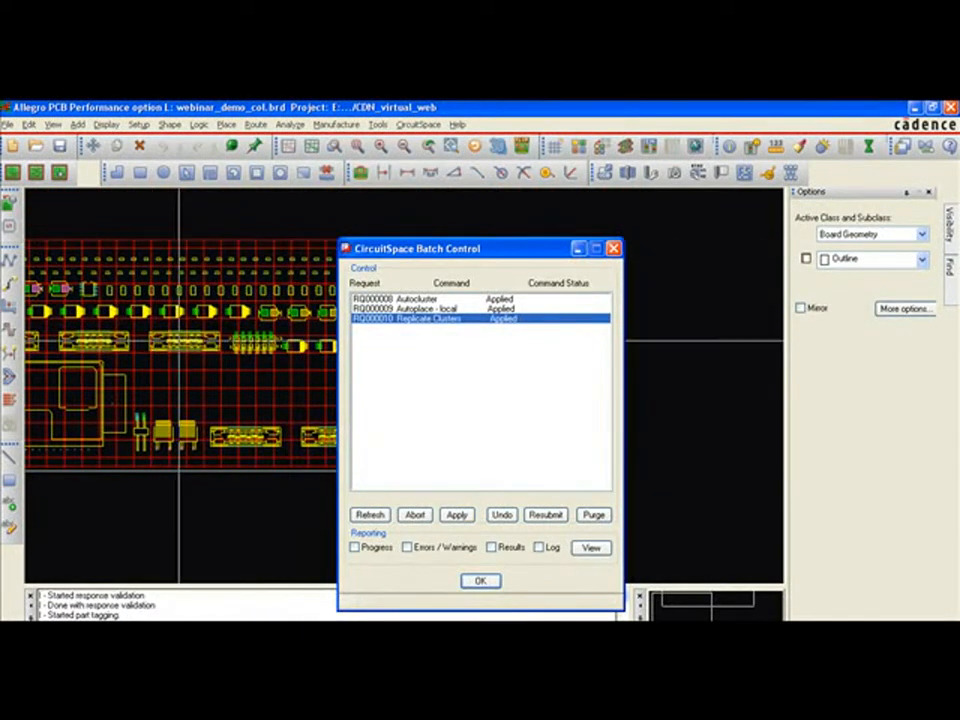
pyautogui.click(470, 586)
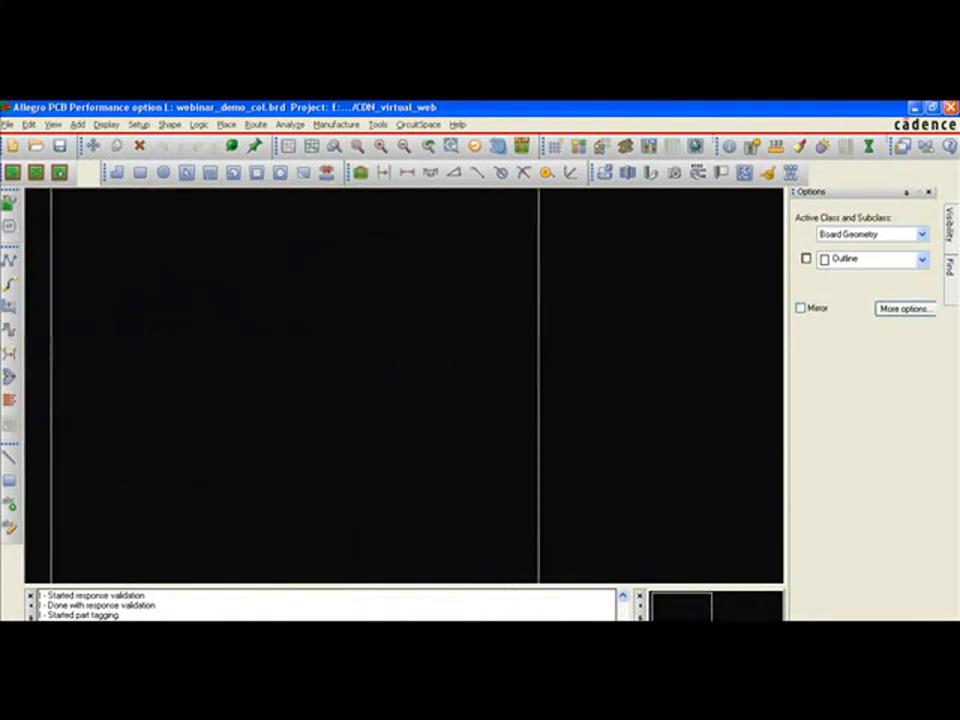
# Move the original autoplaced chip cluster into line with the replicated clusters below the board outline, using the master part as origin.
pyautogui.moveTo(354, 331)
pyautogui.mouseDown(button='middle')
pyautogui.moveTo(349, 298)
pyautogui.moveTo(353, 321)
pyautogui.mouseUp(button='middle')
pyautogui.click(418, 124)
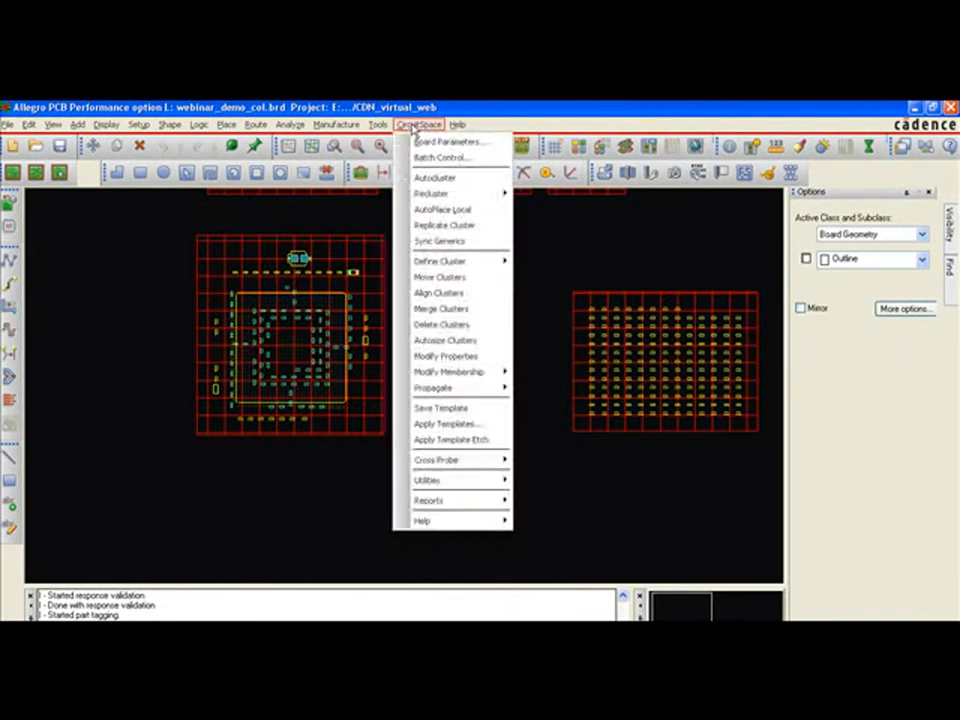
pyautogui.click(446, 283)
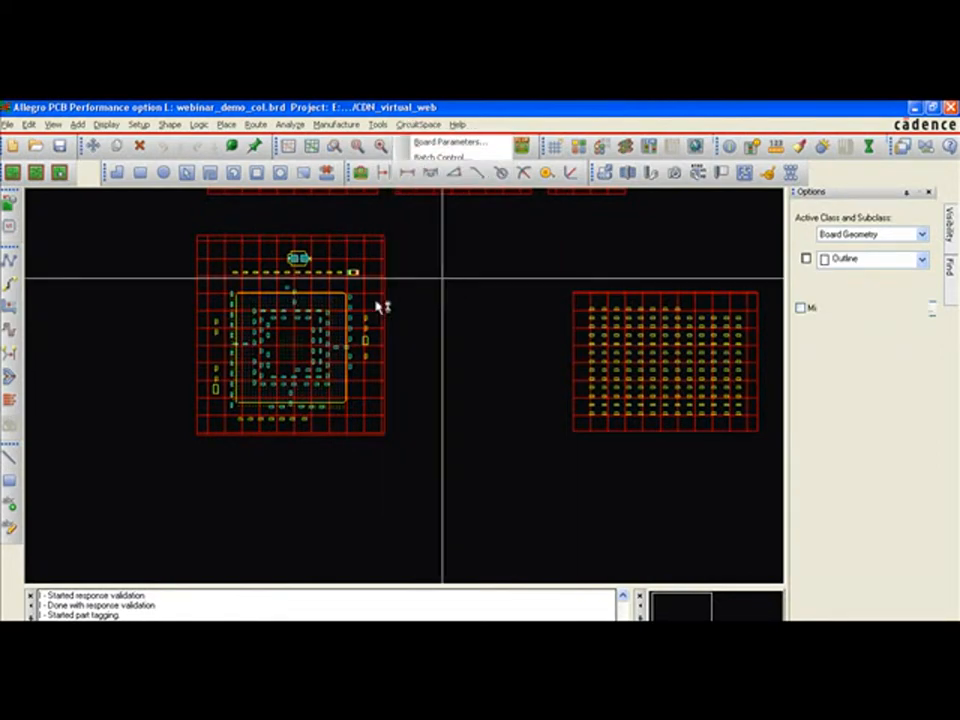
pyautogui.click(381, 313)
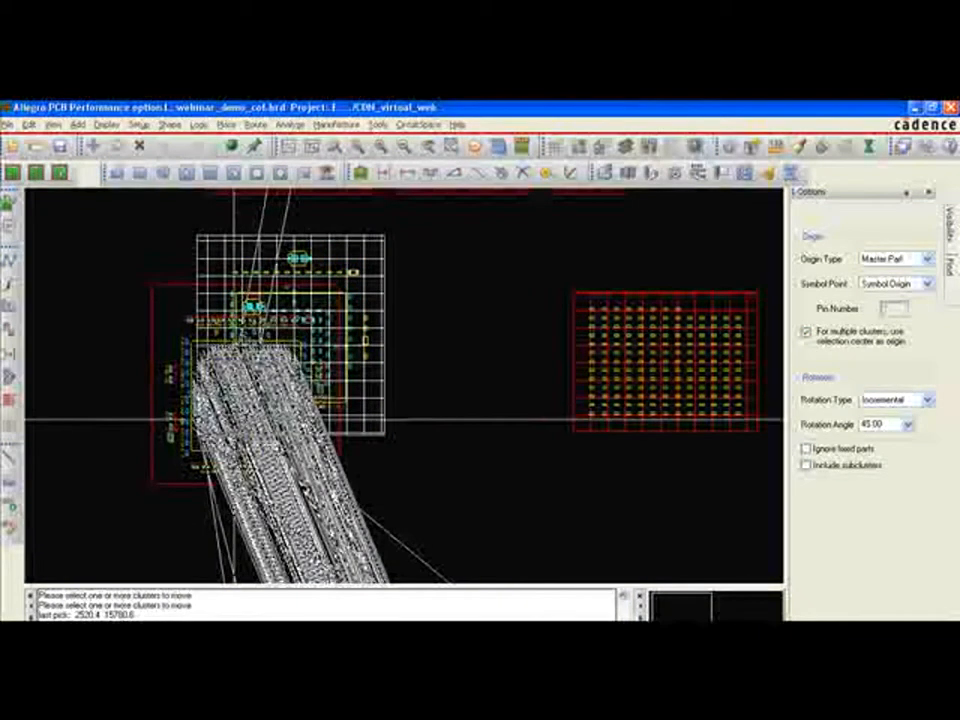
pyautogui.moveTo(243, 399)
pyautogui.mouseDown(button='middle')
pyautogui.moveTo(246, 446)
pyautogui.moveTo(246, 396)
pyautogui.moveTo(268, 402)
pyautogui.moveTo(246, 394)
pyautogui.mouseUp(button='middle')
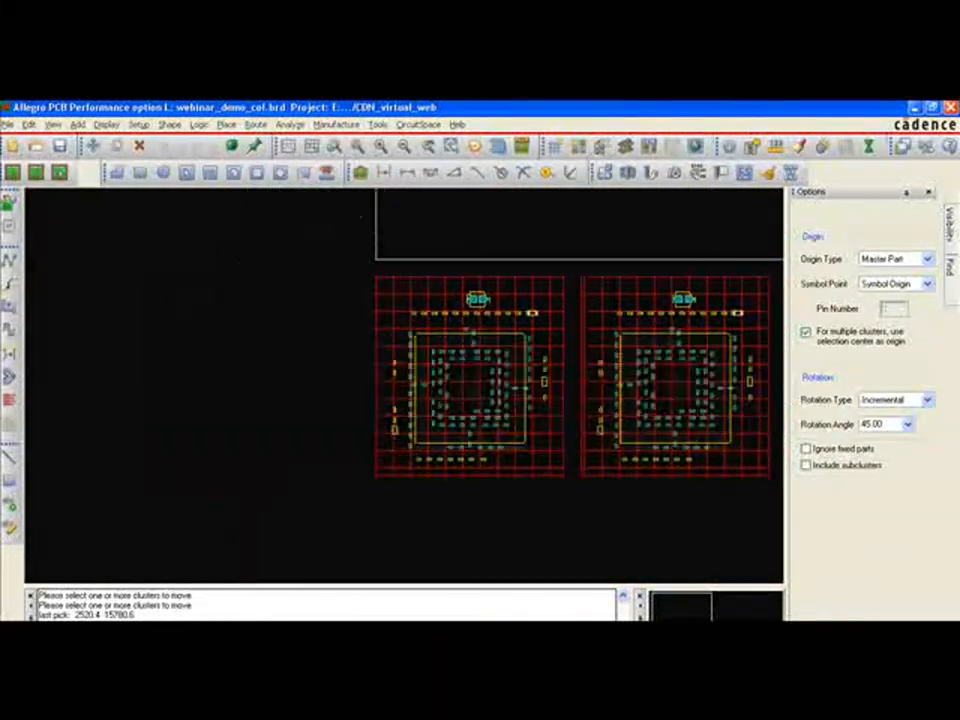
pyautogui.click(257, 391)
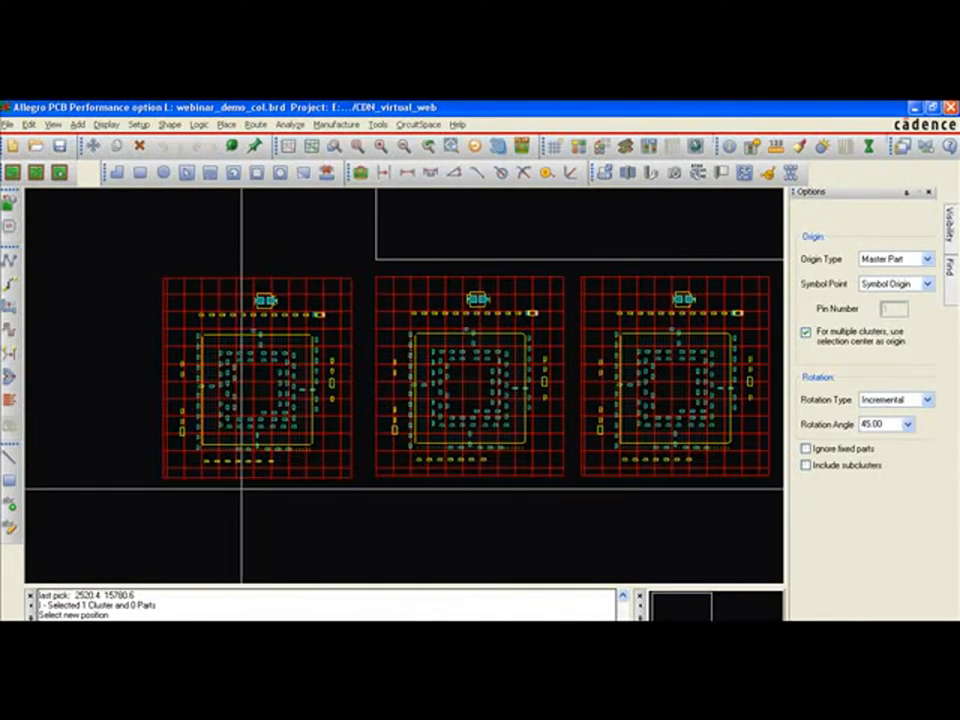
pyautogui.moveTo(242, 489)
pyautogui.mouseDown(button='middle')
pyautogui.moveTo(254, 489)
pyautogui.moveTo(235, 489)
pyautogui.mouseUp(button='middle')
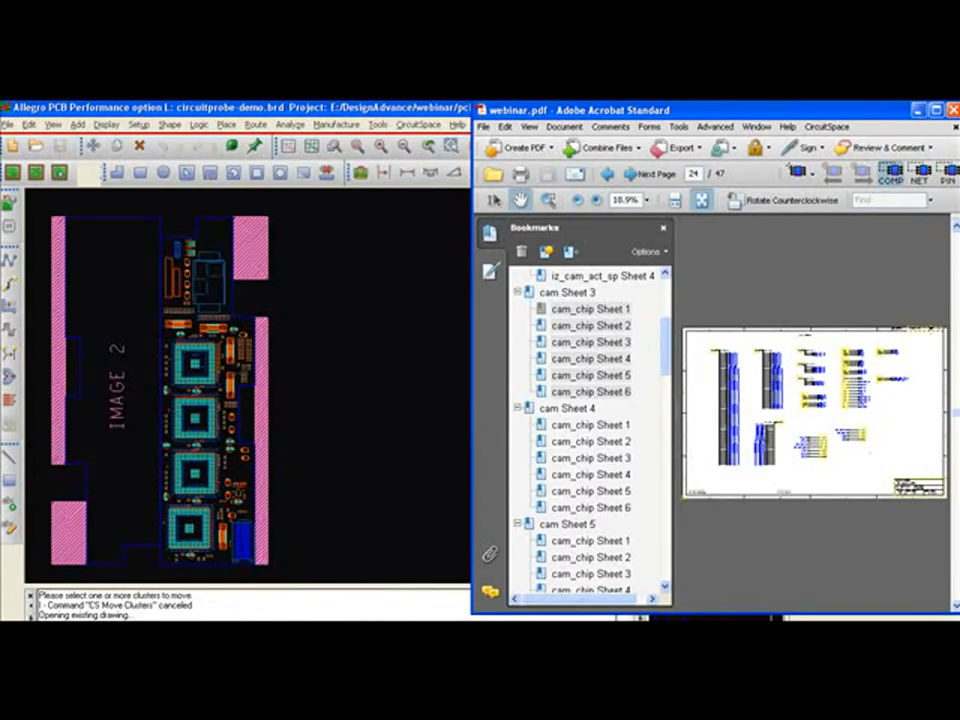
# Set the application mode of the circuitprobe-demo board in Allegro PCB to None and return to the schematic PDF in Acrobat.
pyautogui.click(139, 124)
pyautogui.moveTo(160, 158)
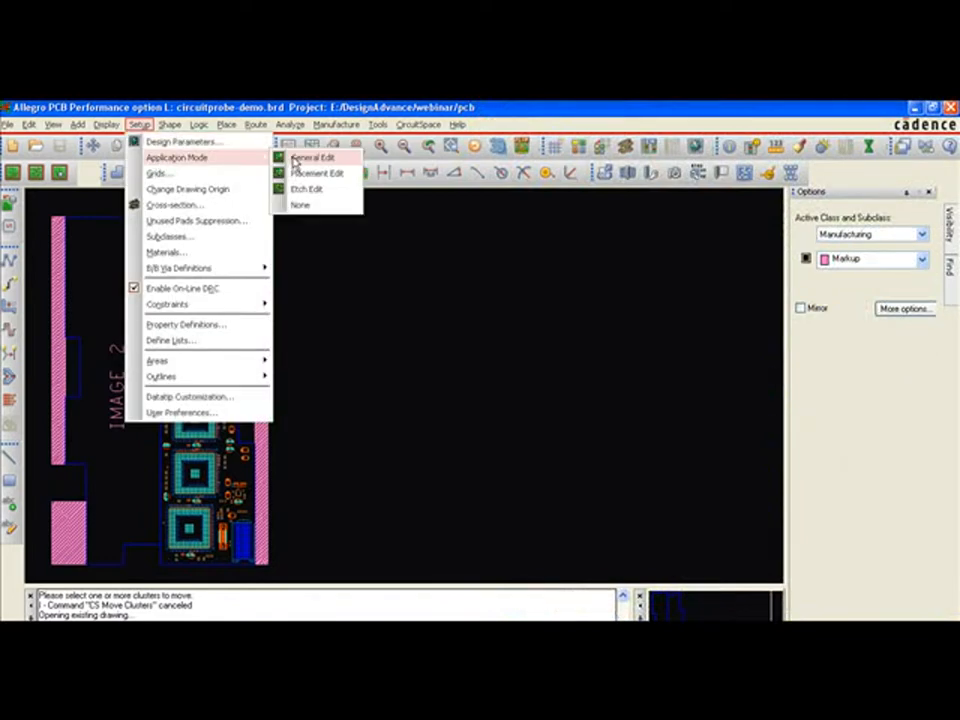
pyautogui.click(300, 205)
pyautogui.hotkey('alt', 'Tab')
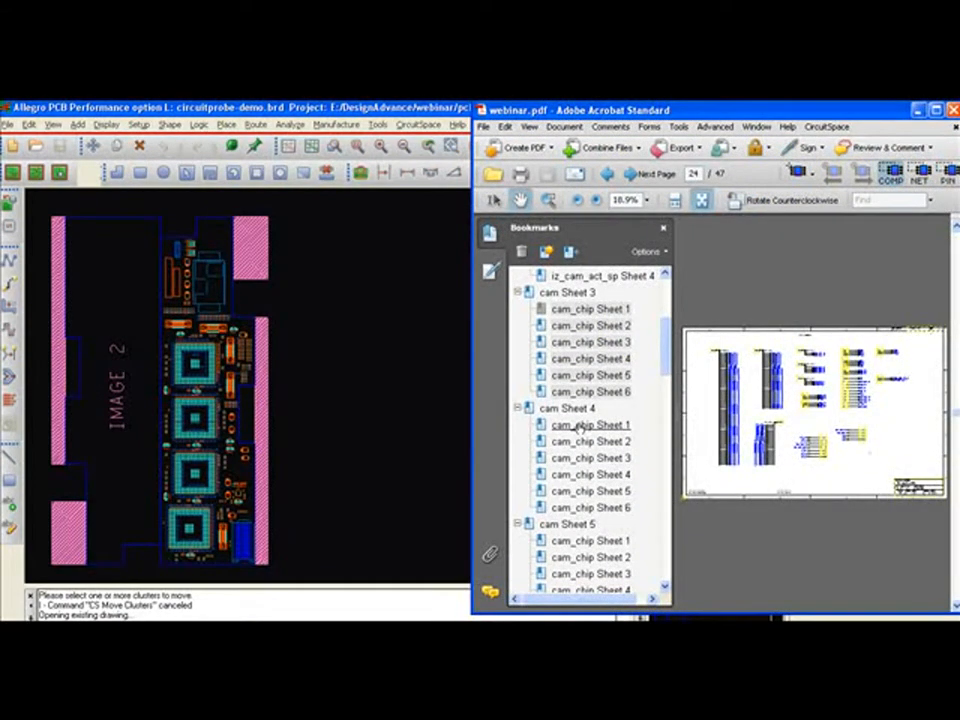
# Cross-probe the six cam_chip sheets under cam Sheet 4 to the Allegro board and define their parts as a cluster, keeping positions.
pyautogui.click(578, 425)
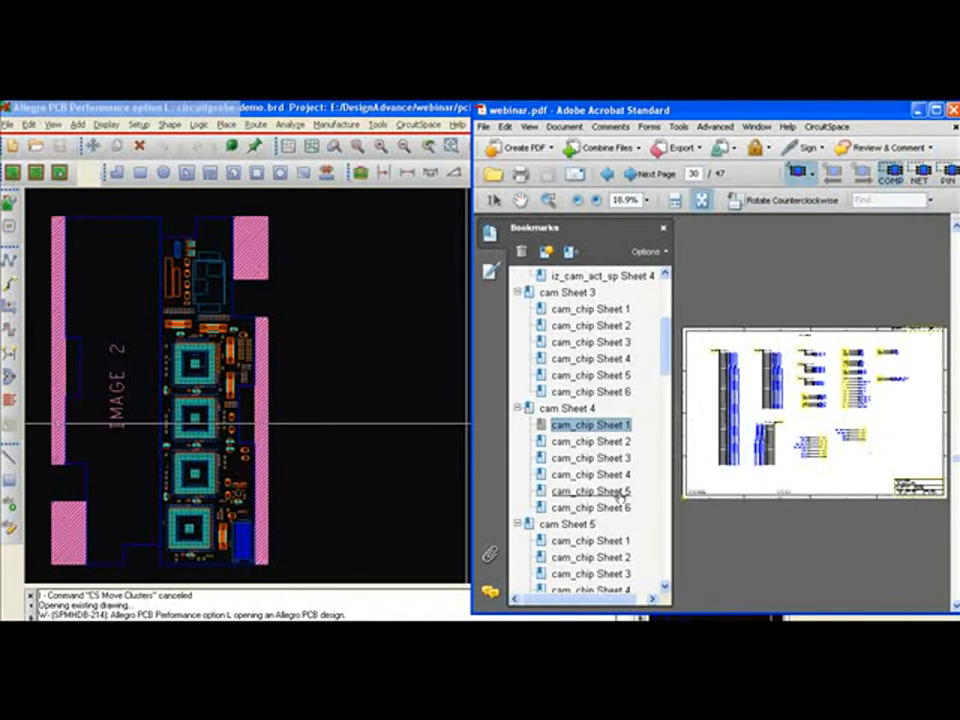
pyautogui.keyDown('shift'); pyautogui.click(590, 508); pyautogui.keyUp('shift')
pyautogui.rightClick(710, 467)
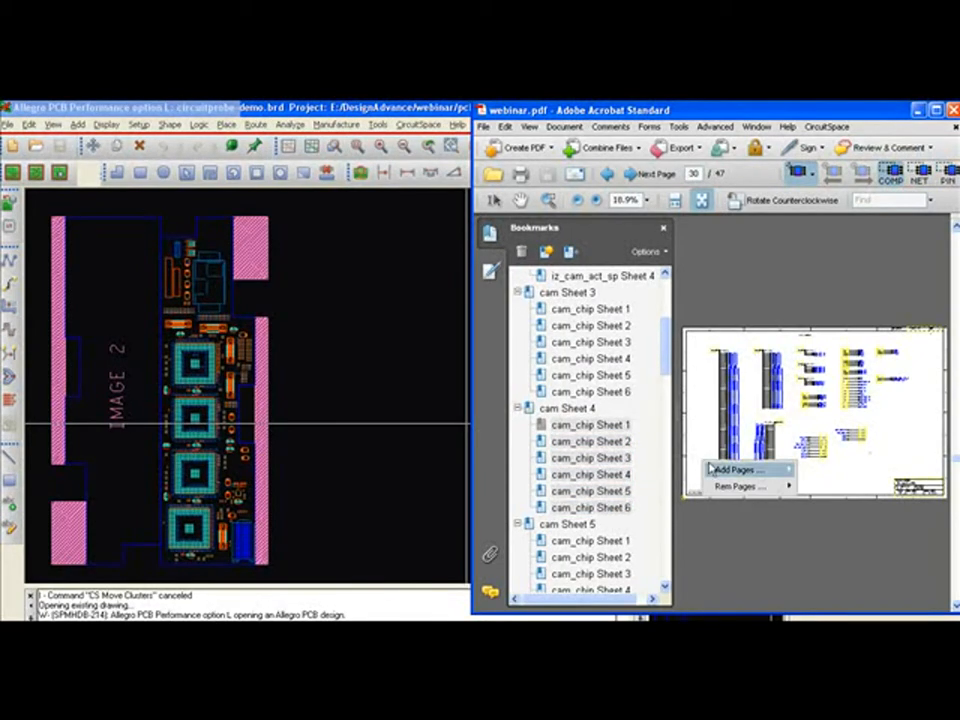
pyautogui.moveTo(719, 470)
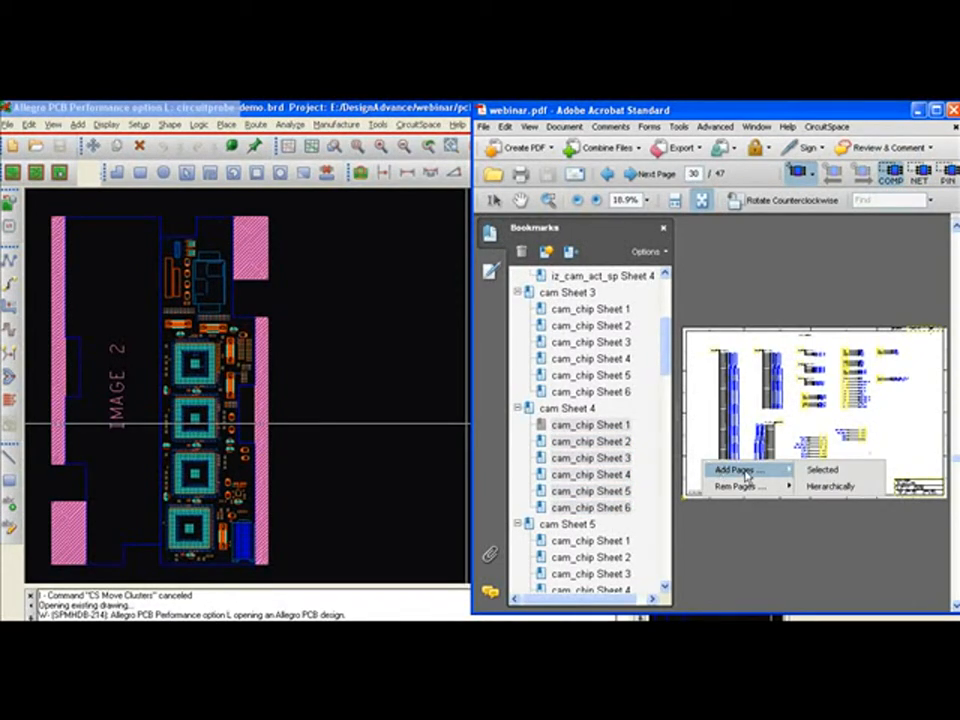
pyautogui.click(820, 470)
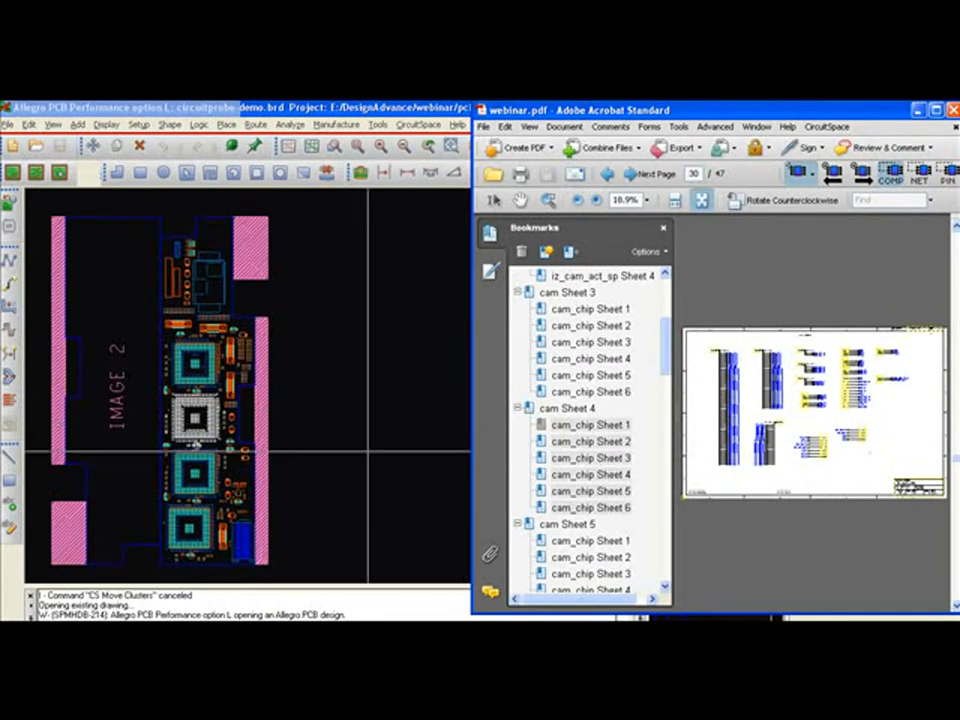
pyautogui.rightClick(305, 423)
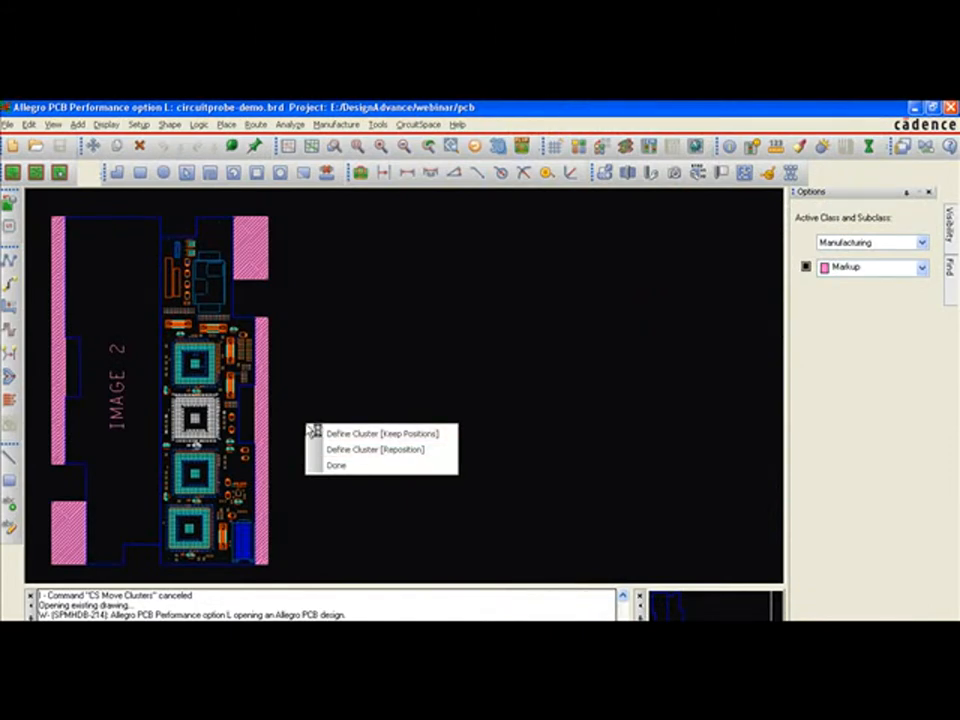
pyautogui.click(314, 433)
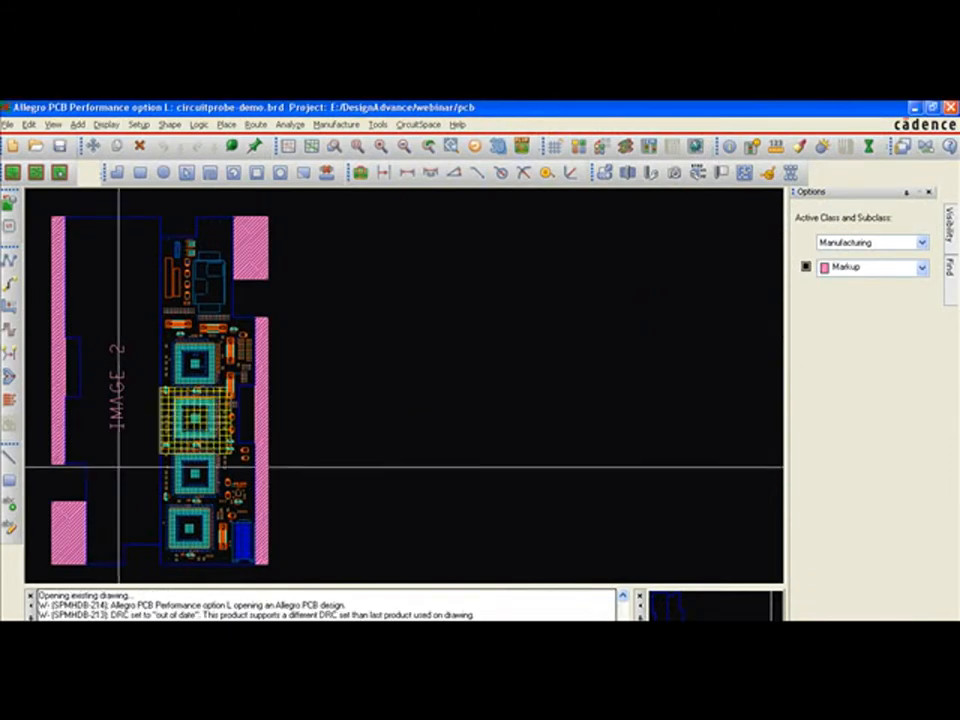
# Turn on the display of all conductor elements on the board around the newly defined cluster.
pyautogui.middleClick(150, 460)
pyautogui.middleClick(303, 381)
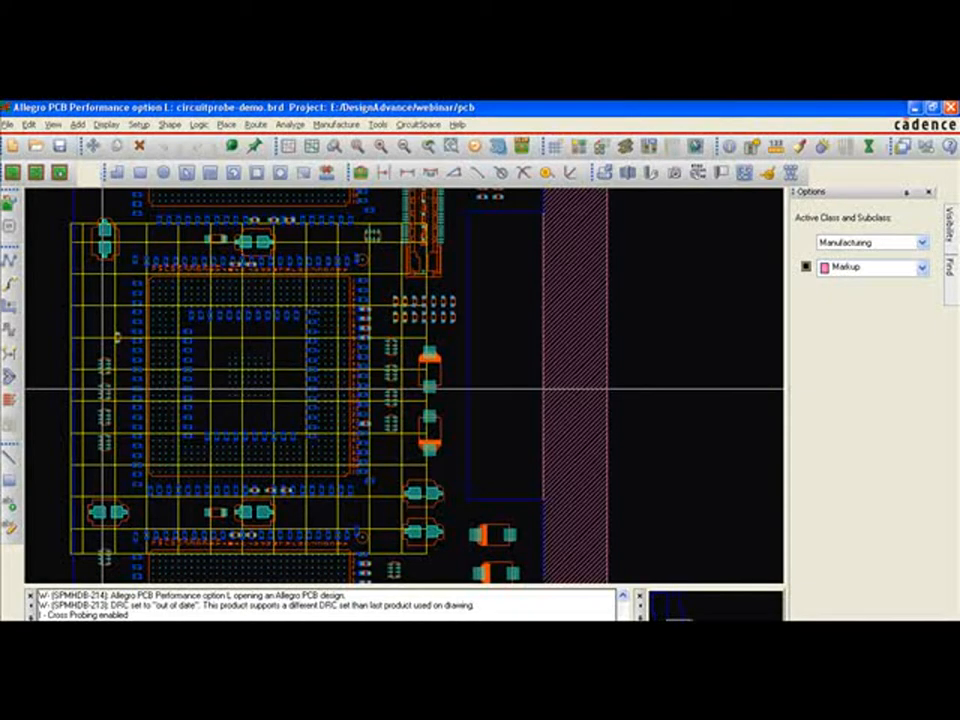
pyautogui.click(952, 233)
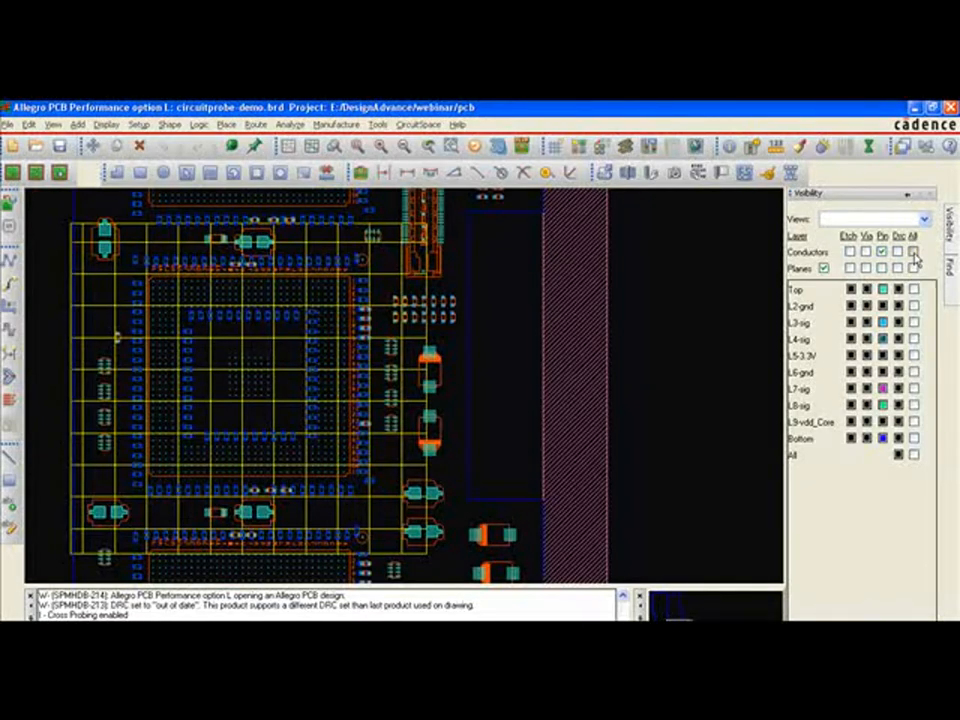
pyautogui.click(913, 252)
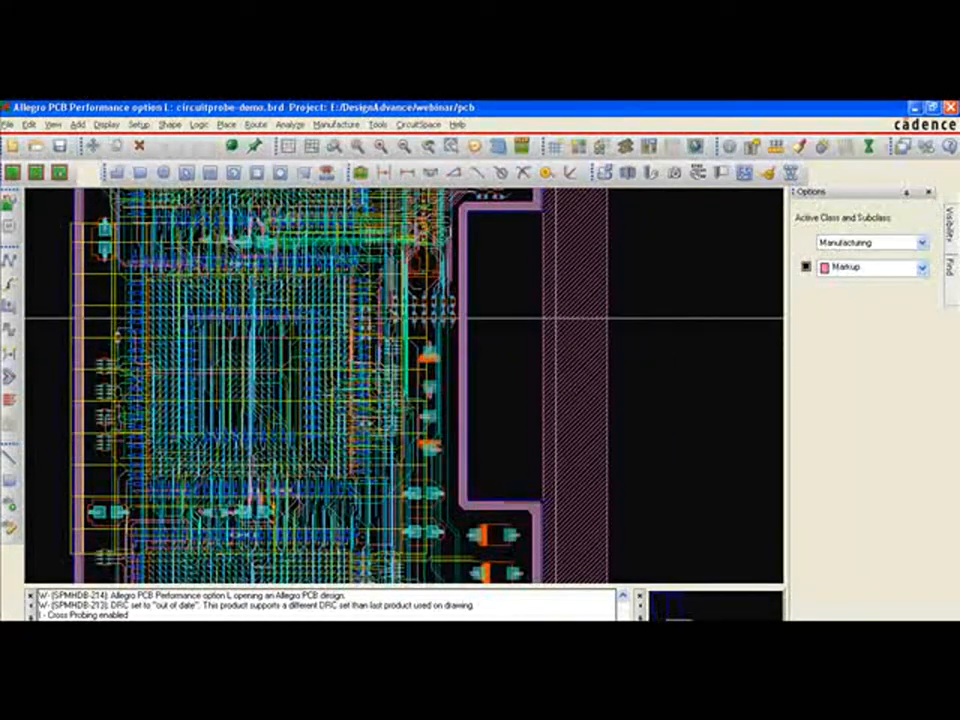
# Save the newly defined chip cluster as a template with membership webinar and placement virtual.
pyautogui.click(412, 124)
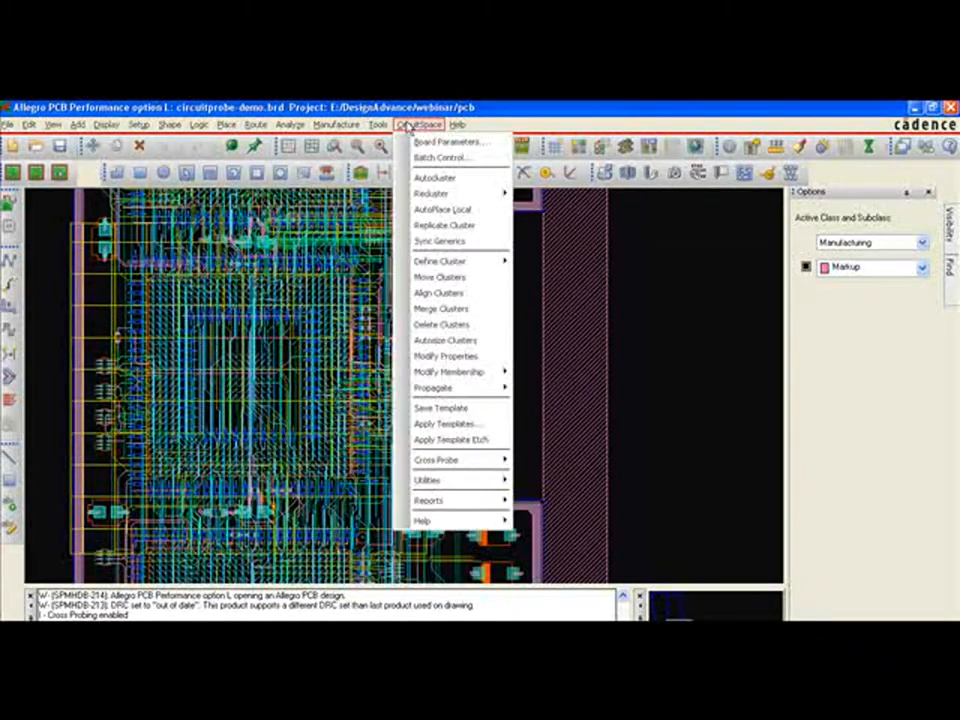
pyautogui.click(463, 414)
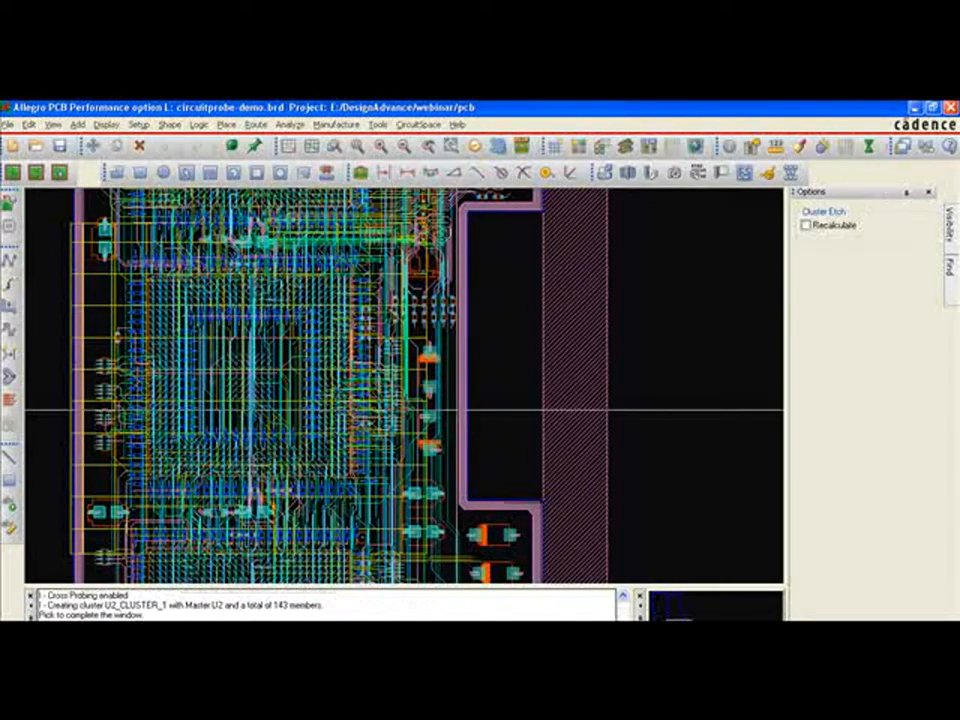
pyautogui.click(87, 338)
pyautogui.rightClick(87, 338)
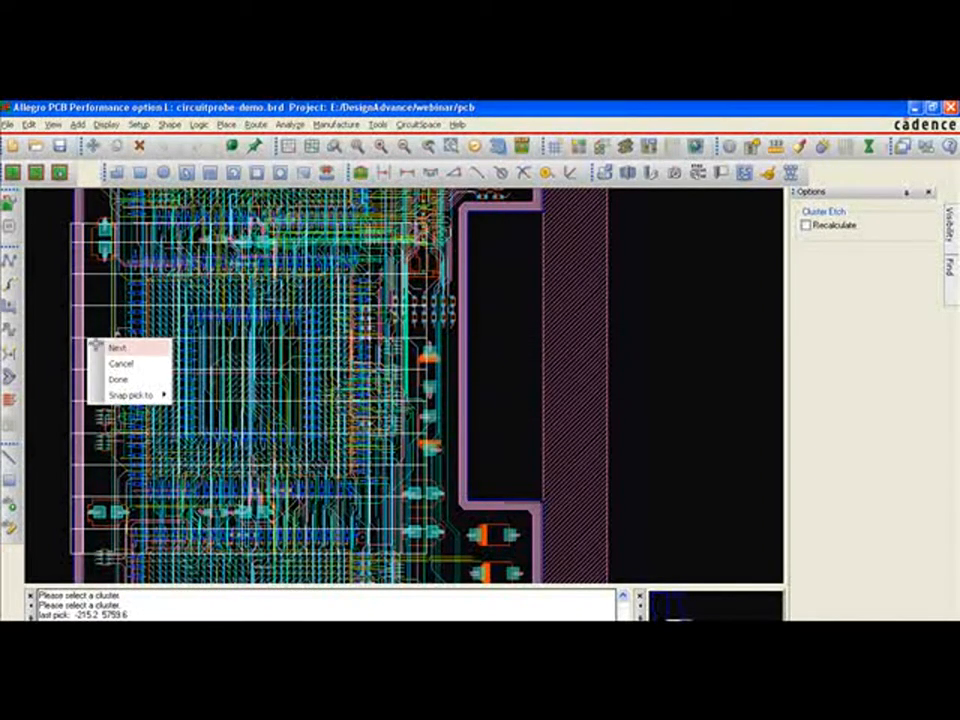
pyautogui.click(118, 380)
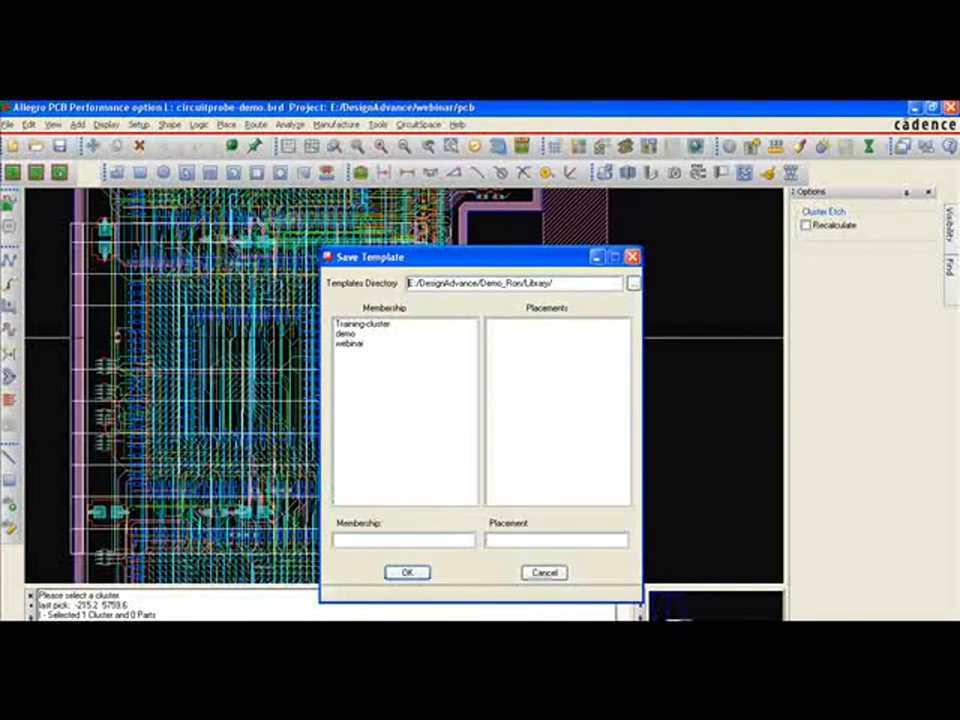
pyautogui.click(355, 344)
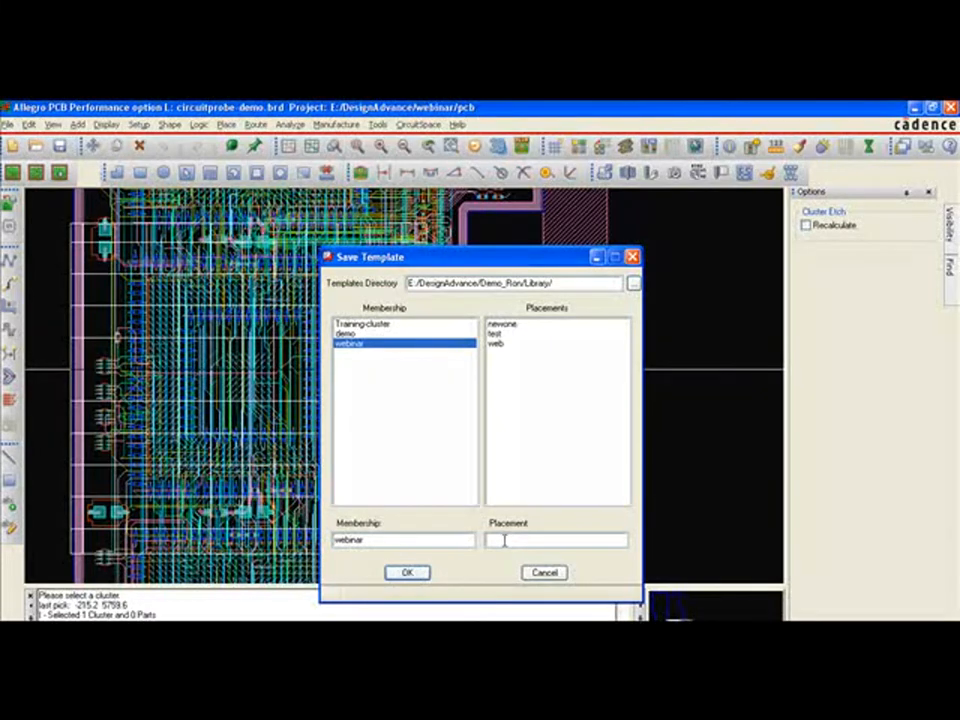
pyautogui.click(421, 577)
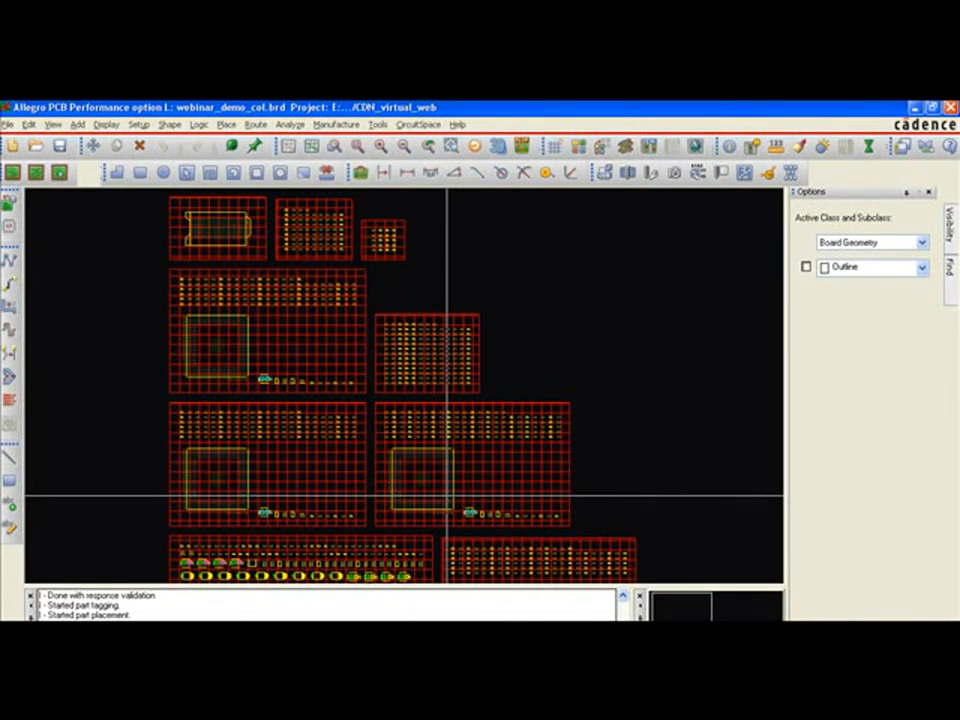
# Start Apply Templates on the webinar_demo_col board with the virtual placement of the webinar membership as the selected template.
pyautogui.click(417, 124)
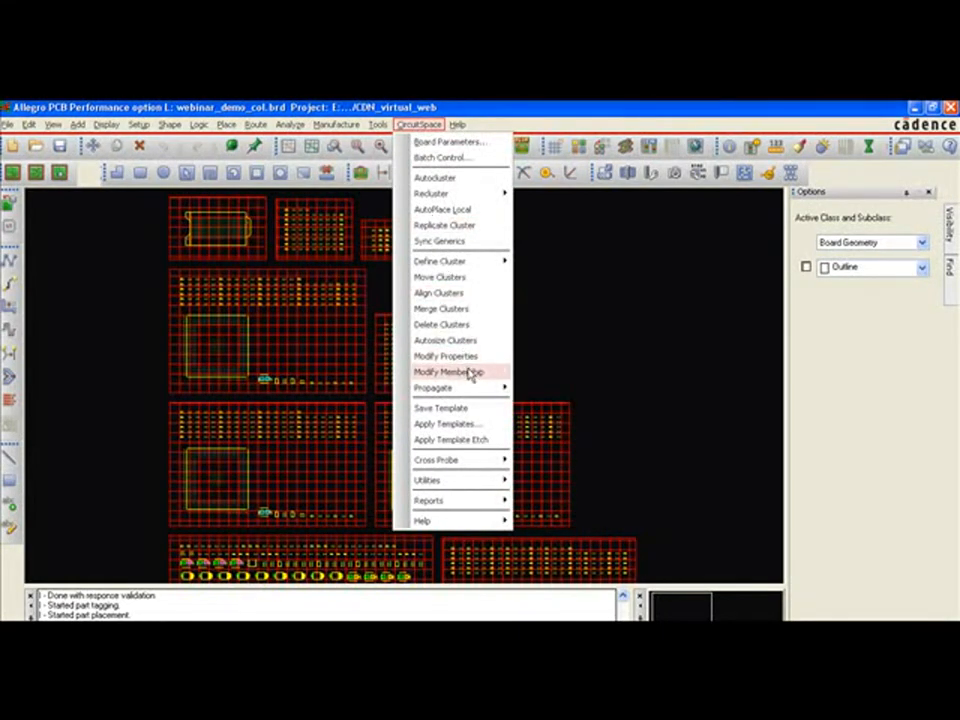
pyautogui.click(466, 427)
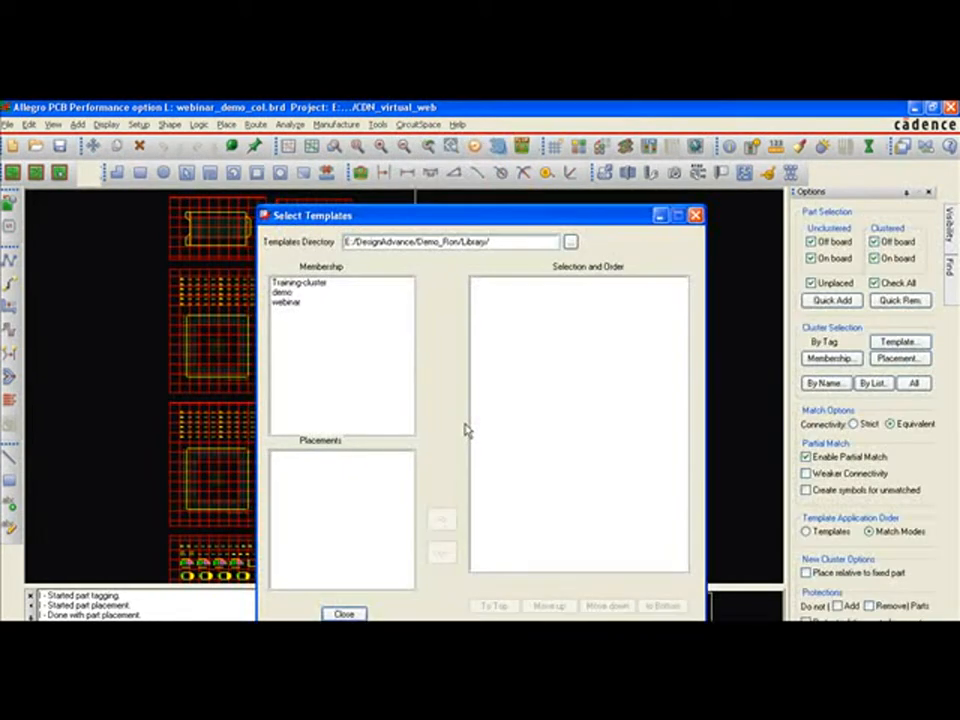
pyautogui.click(288, 303)
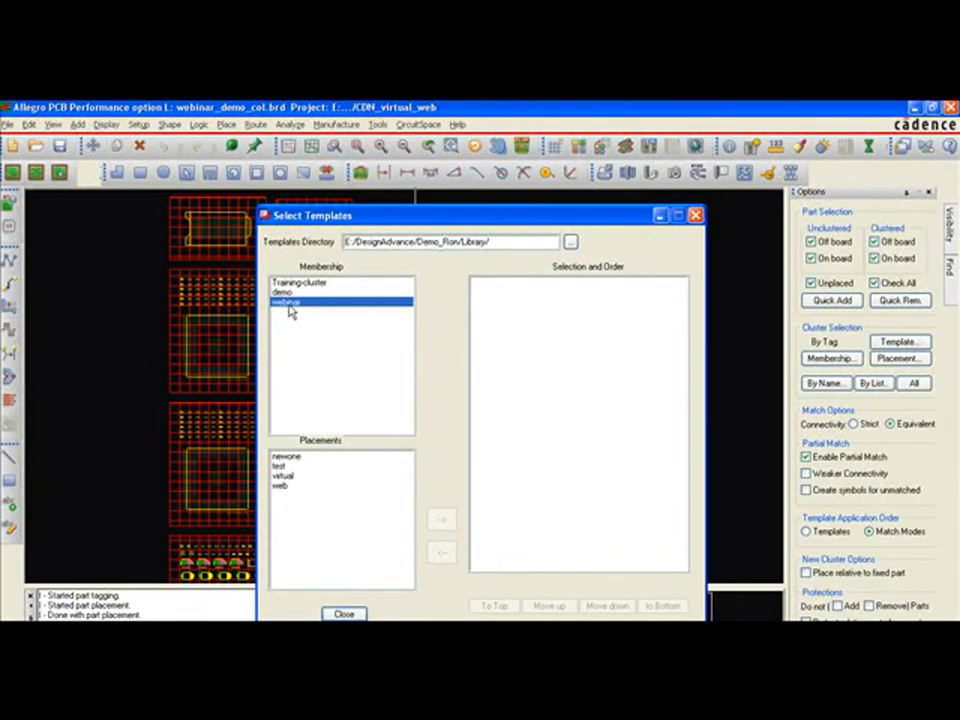
pyautogui.click(286, 477)
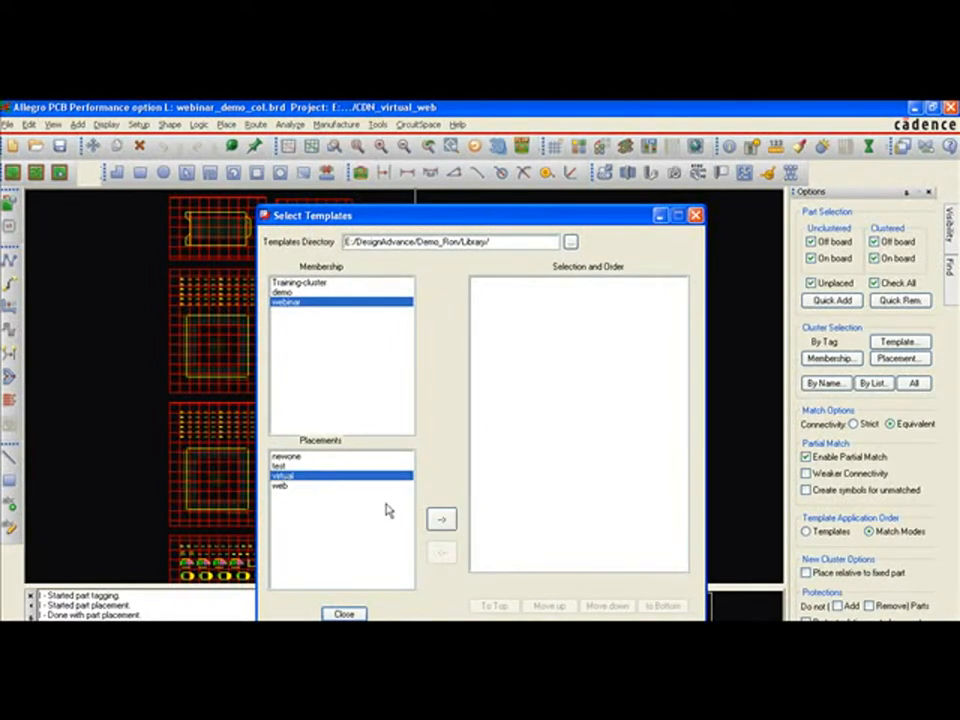
pyautogui.click(442, 522)
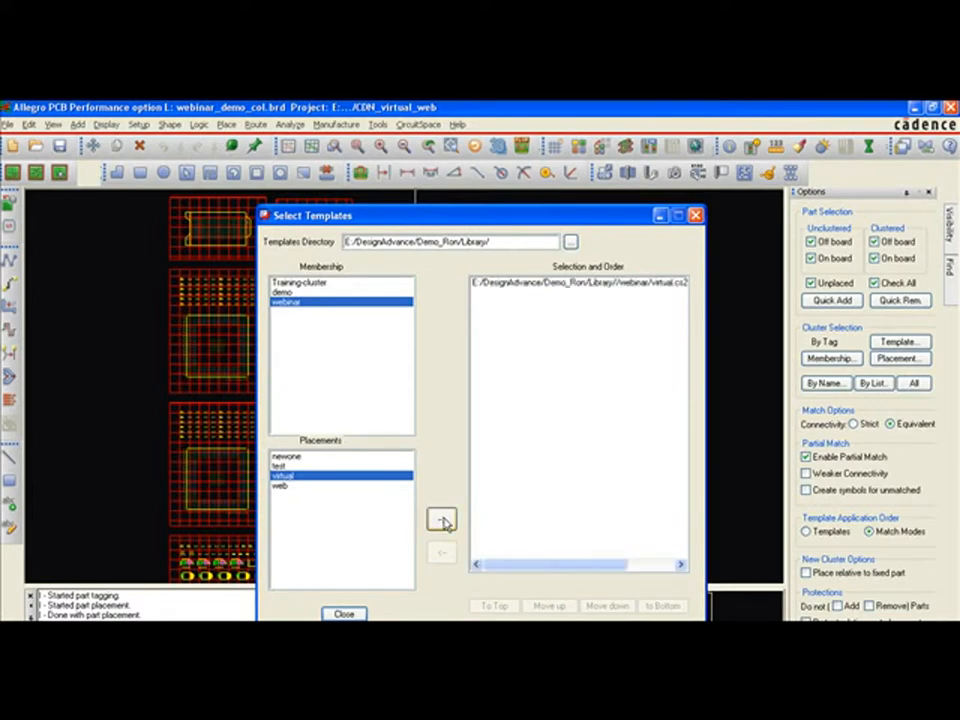
pyautogui.click(344, 613)
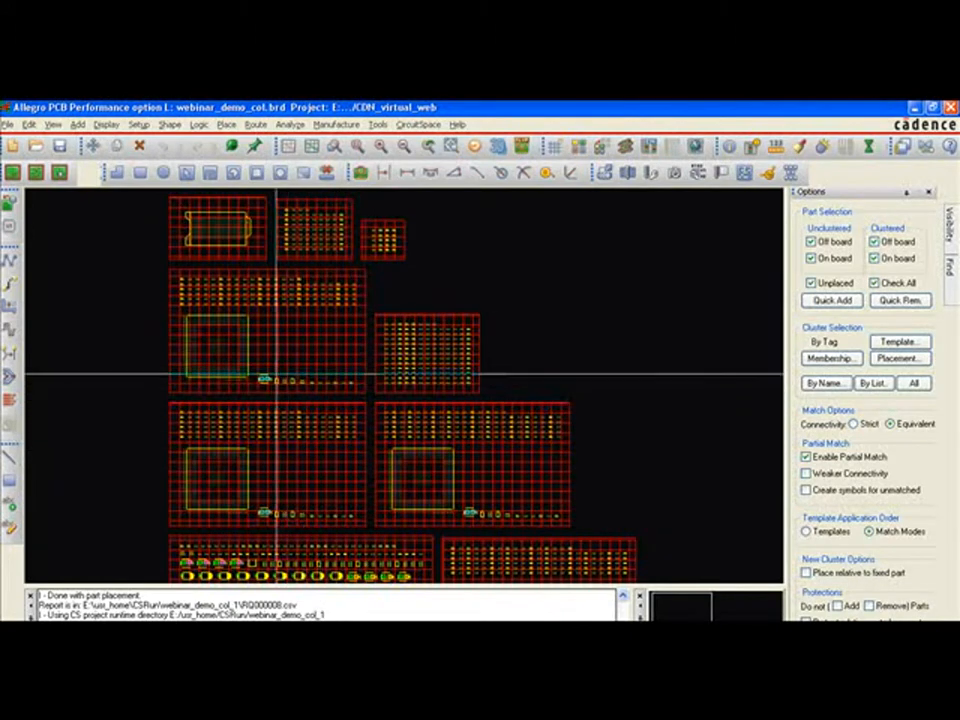
# Set the four large chip clusters as the template scope and run the request with equivalent connectivity and partial match enabled.
pyautogui.moveTo(262, 361); pyautogui.dragTo(288, 461)
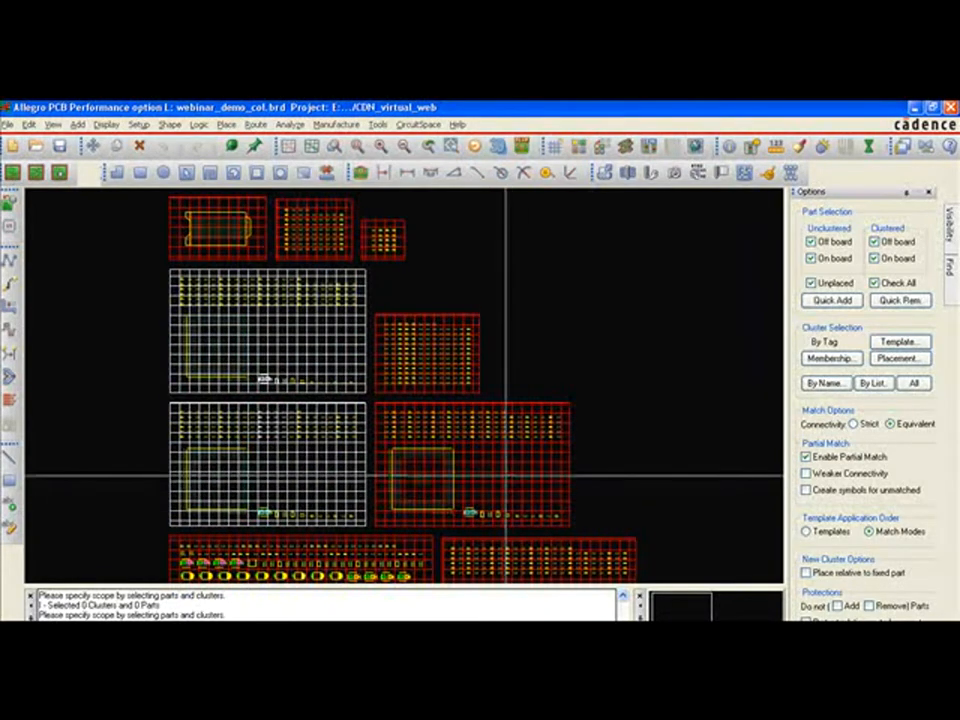
pyautogui.moveTo(506, 476); pyautogui.dragTo(508, 488, button='middle')
pyautogui.moveTo(448, 413); pyautogui.dragTo(546, 328)
pyautogui.rightClick(546, 328)
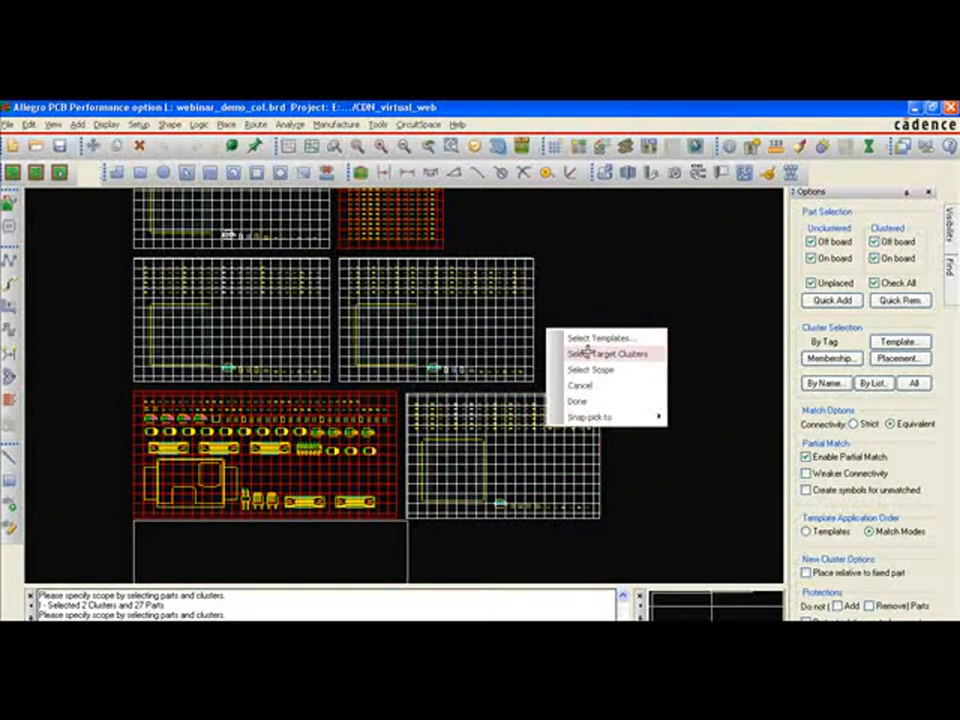
pyautogui.click(584, 401)
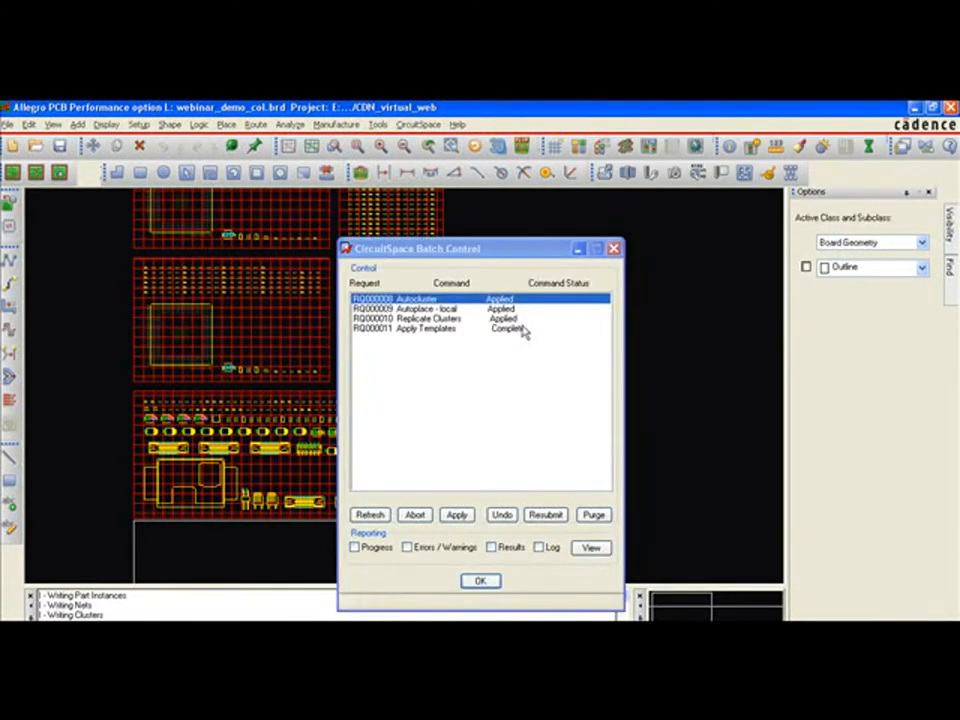
# Apply the completed Apply Templates request to the board and close the batch control.
pyautogui.click(508, 330)
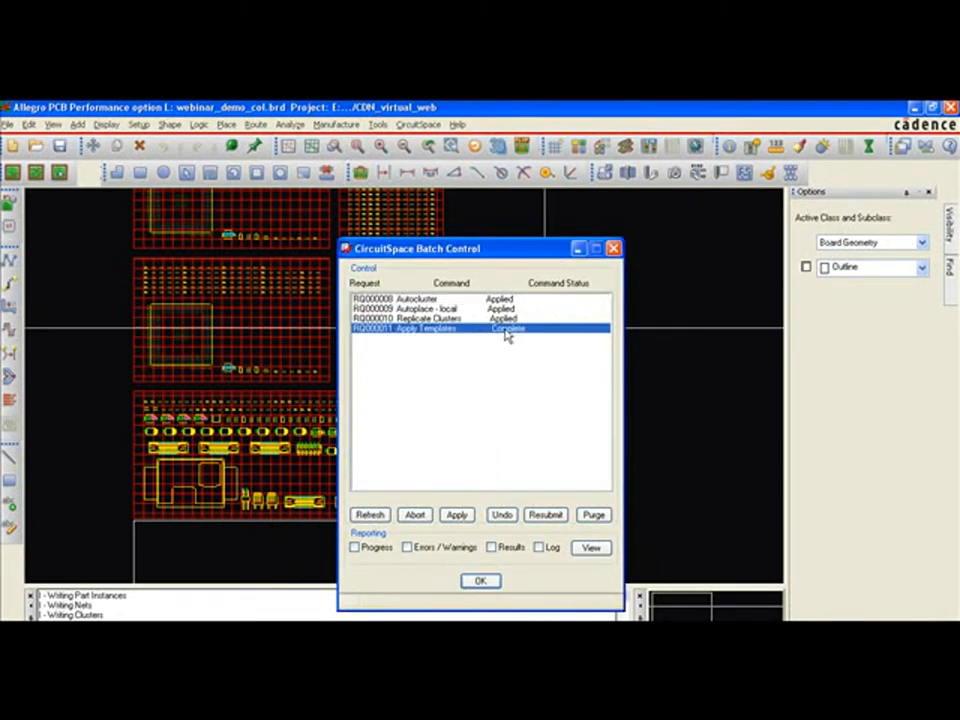
pyautogui.click(459, 514)
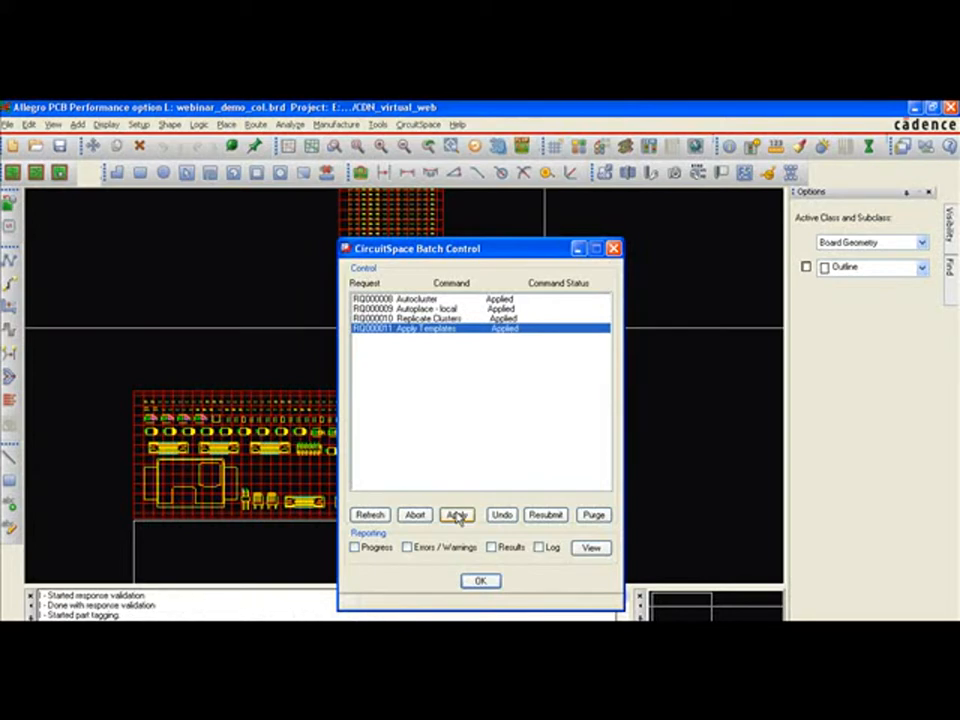
pyautogui.click(480, 581)
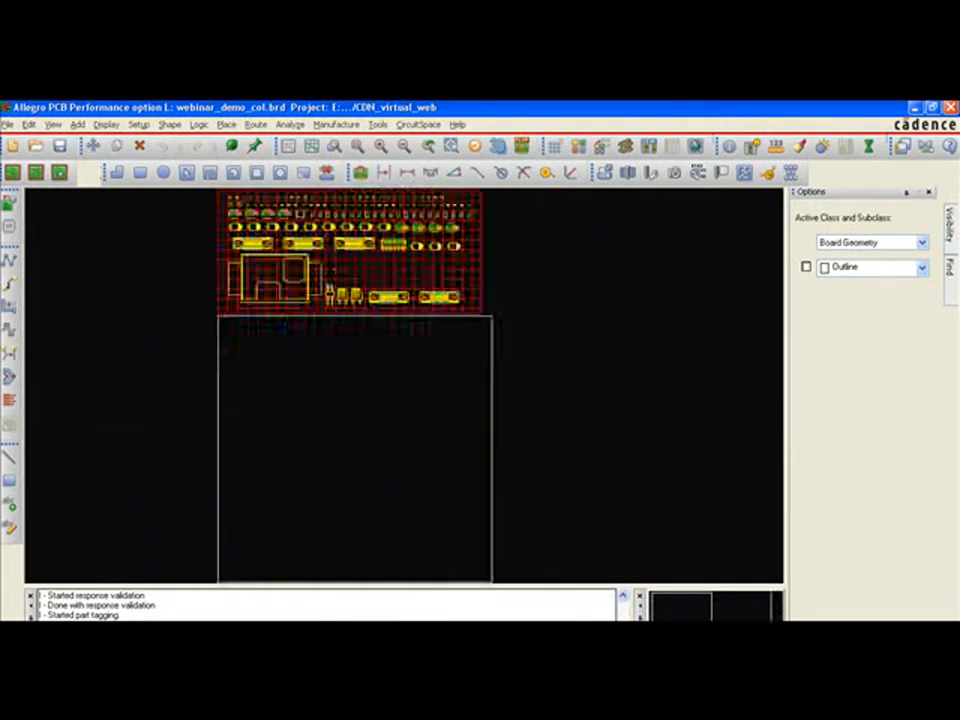
# Examine the part placement in the templated chip clusters below the board outline against the template.
pyautogui.moveTo(370, 578); pyautogui.dragTo(418, 424, button='middle')
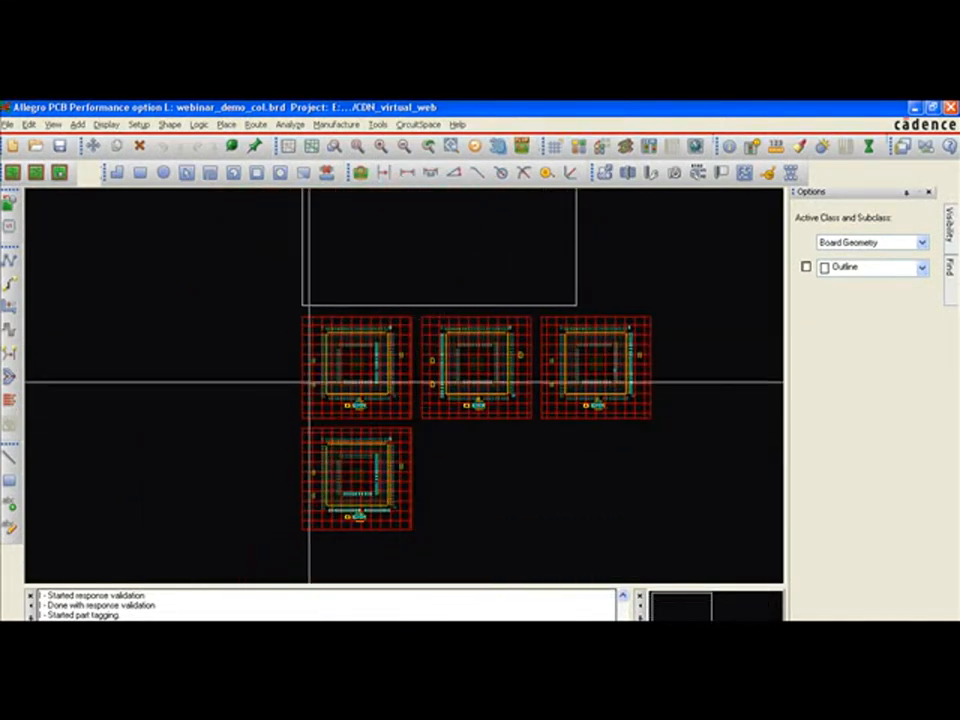
pyautogui.middleClick(302, 423)
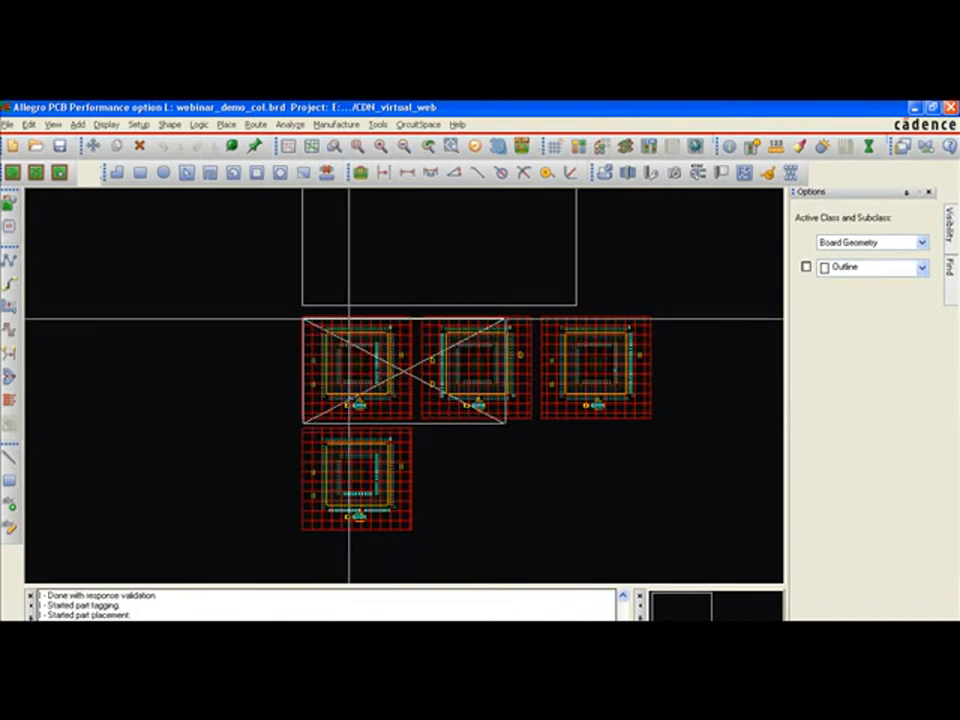
pyautogui.middleClick(348, 319)
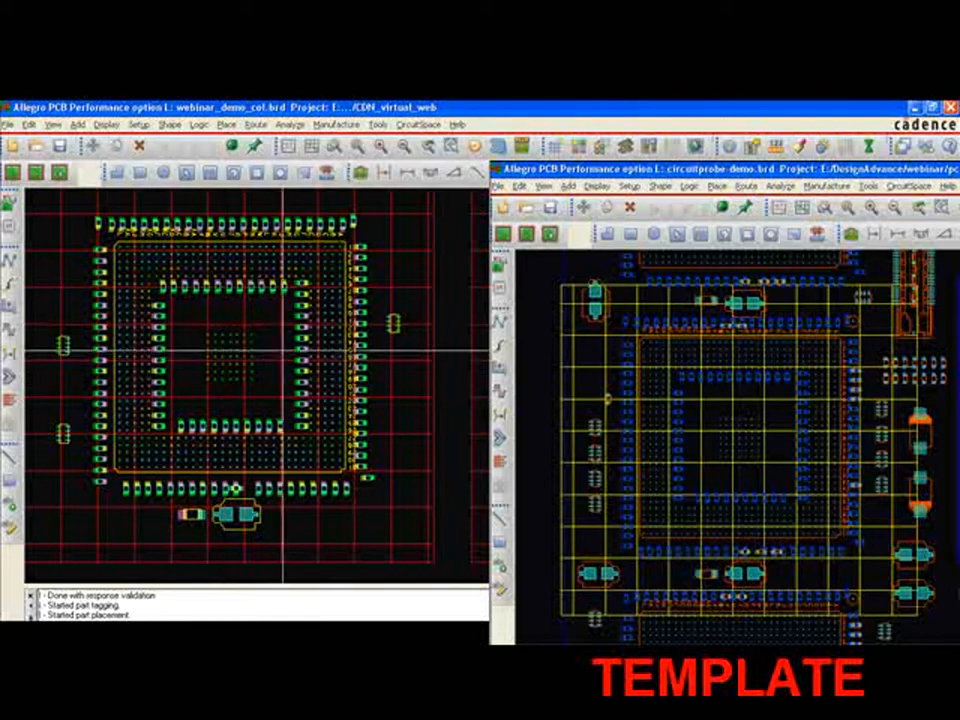
pyautogui.scroll(-2, 384, 352)
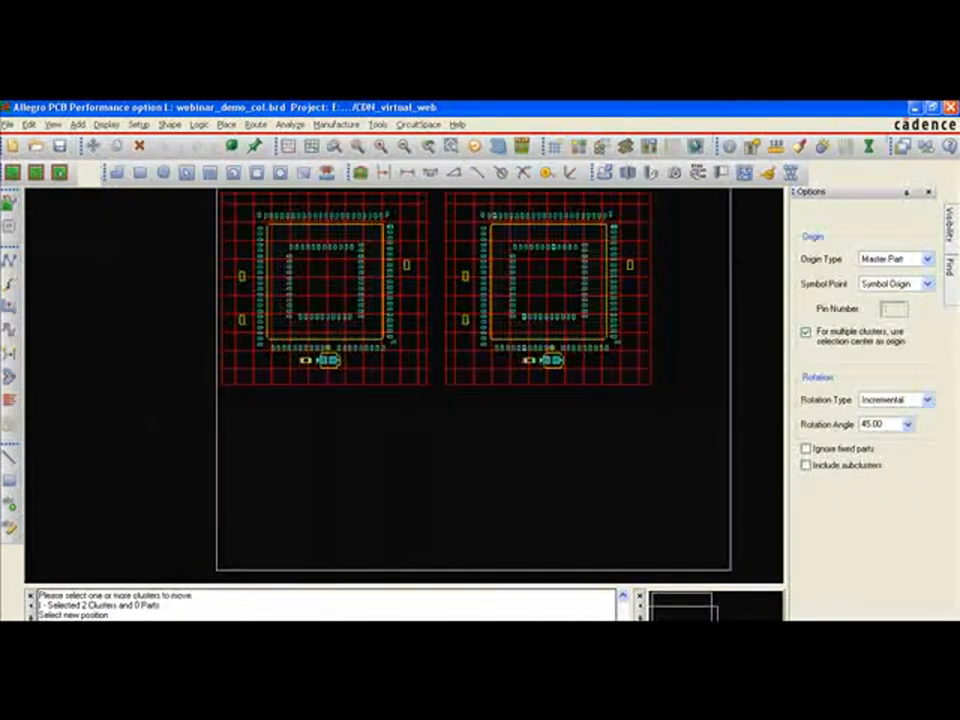
# Start Apply Template Etch and choose the two large chip clusters inside the board outline as its targets.
pyautogui.click(420, 129)
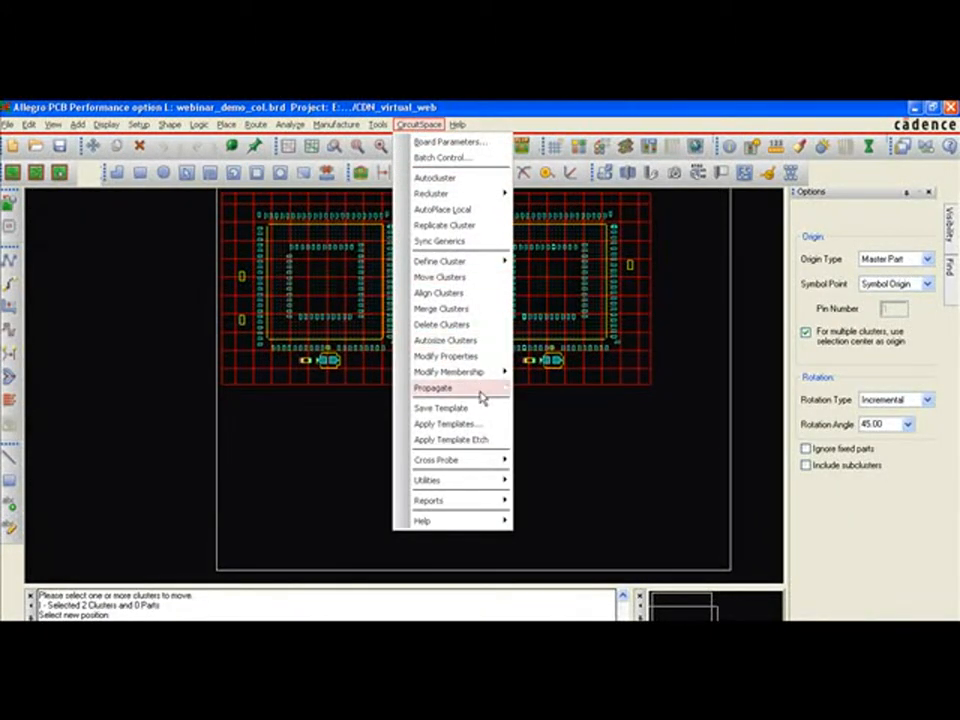
pyautogui.click(458, 440)
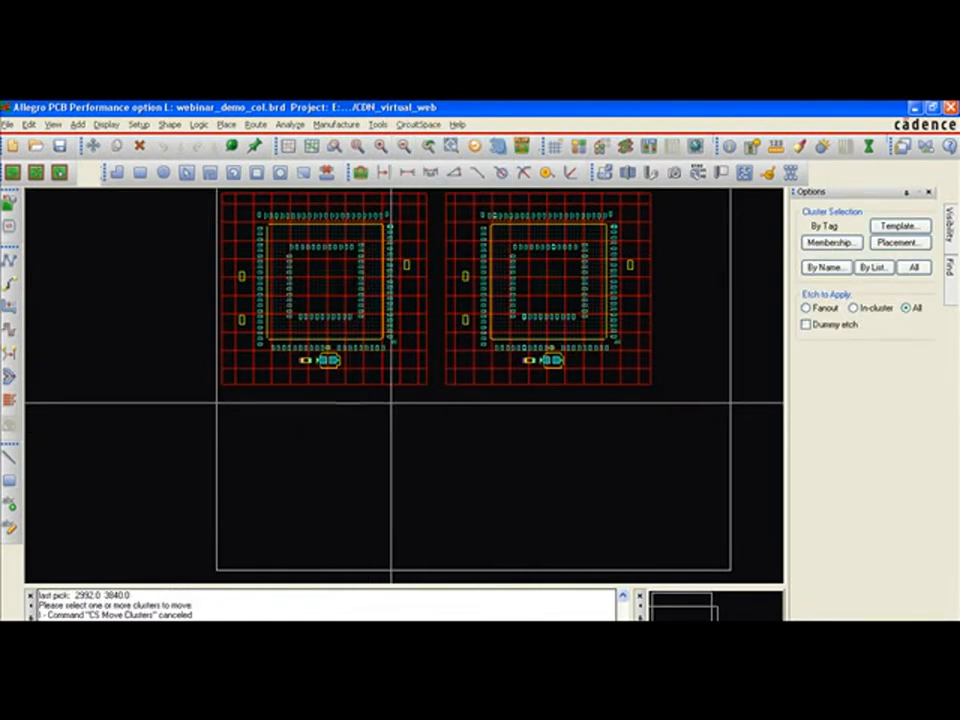
pyautogui.moveTo(389, 394); pyautogui.dragTo(457, 361)
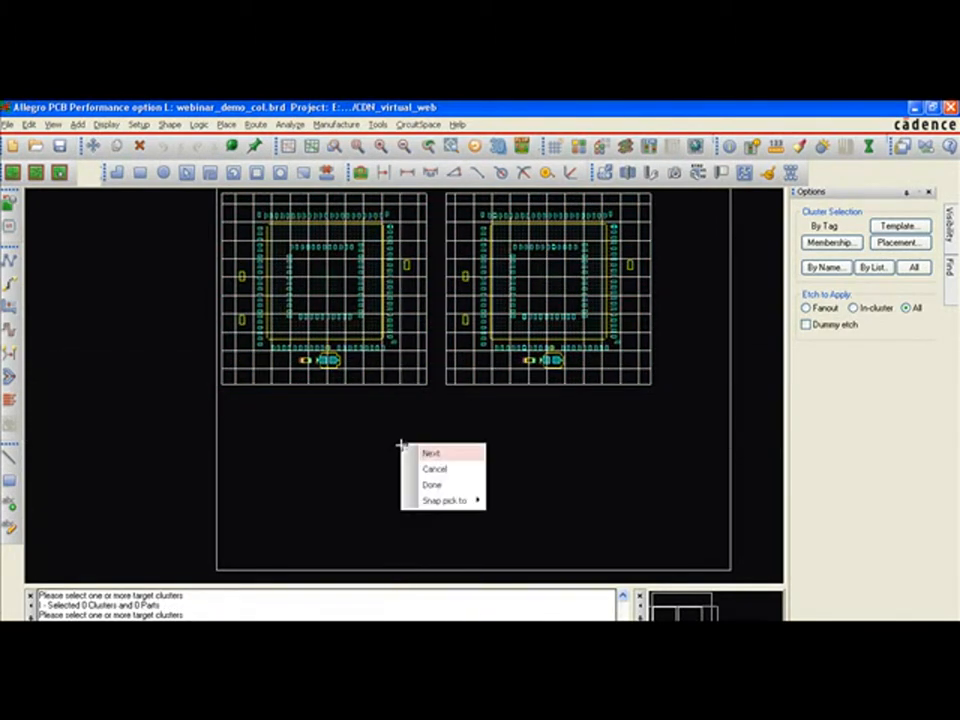
pyautogui.rightClick(402, 446)
pyautogui.click(433, 484)
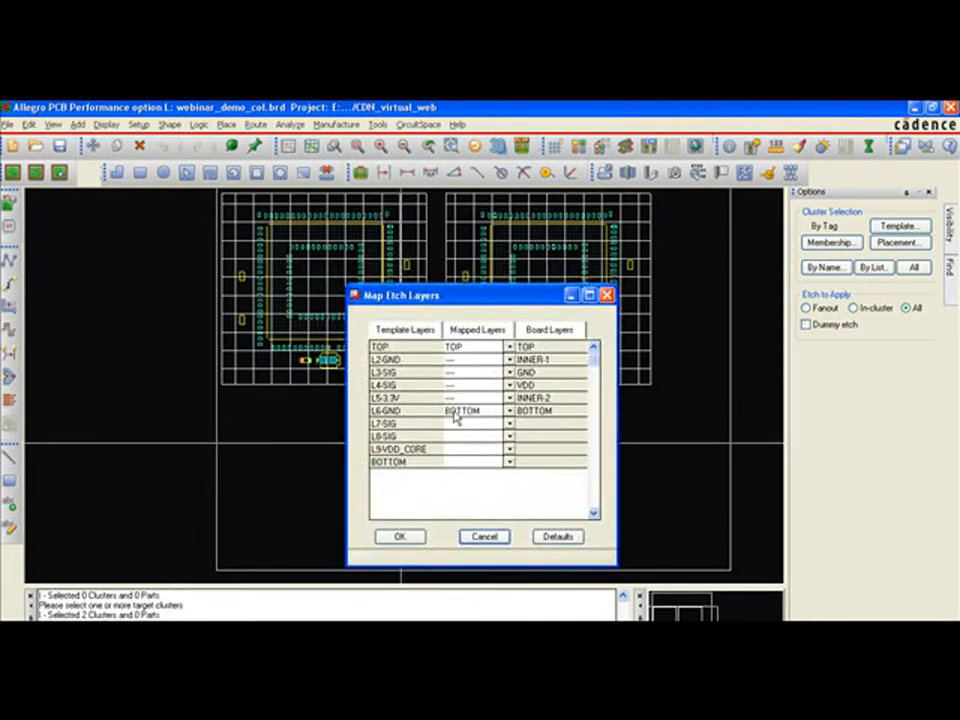
# Map template layer L3-SIG to board layer INNER-1 and L8-SIG to INNER-2, and apply the template etch.
pyautogui.click(509, 360)
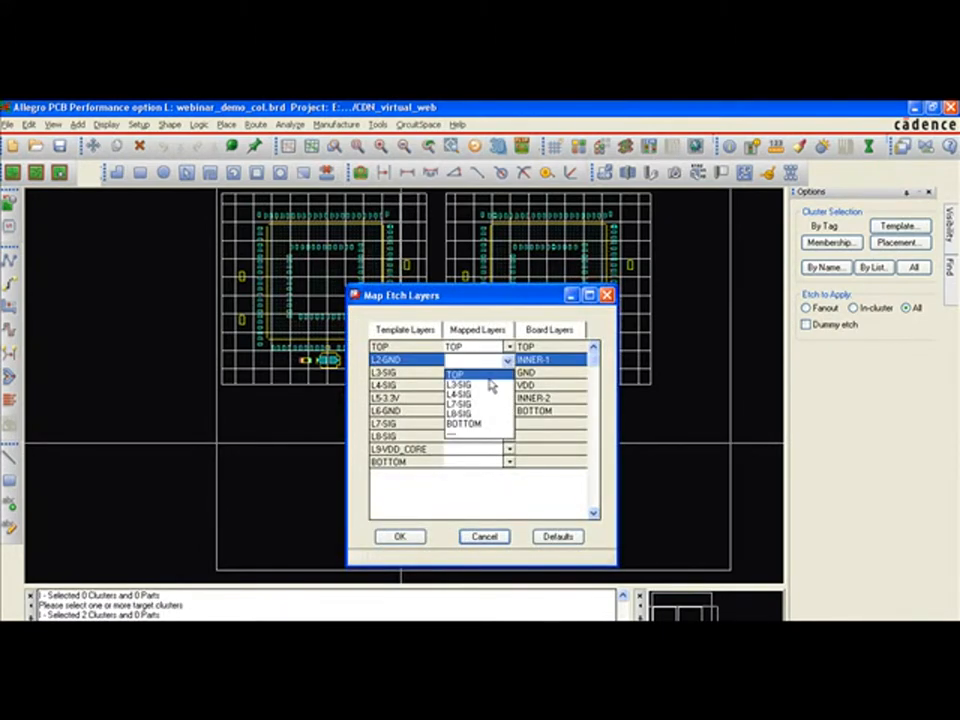
pyautogui.click(481, 388)
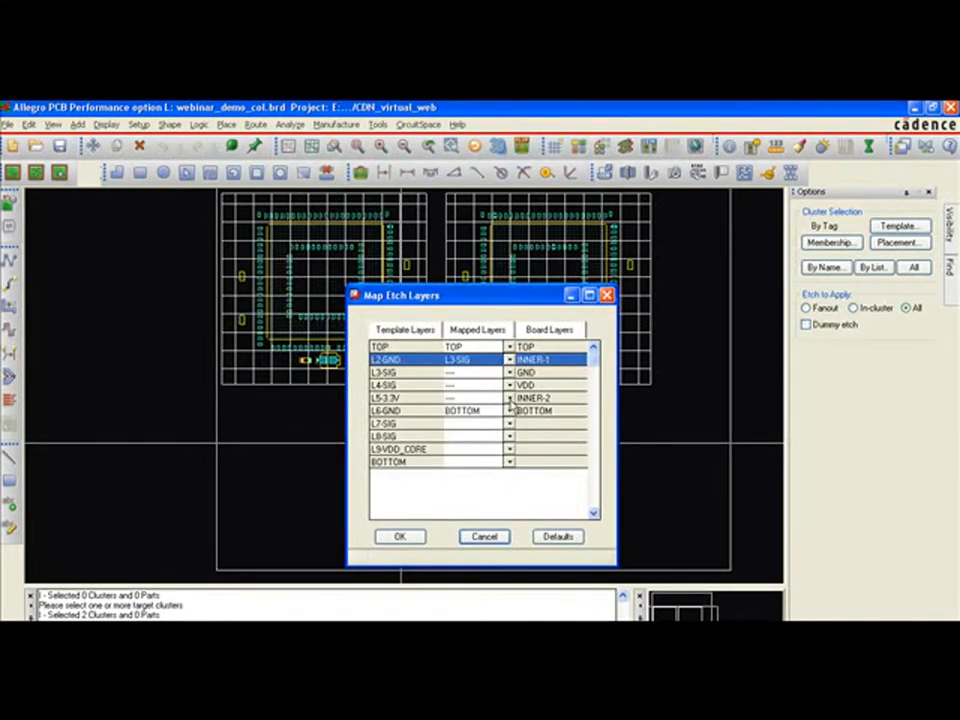
pyautogui.click(509, 398)
pyautogui.click(478, 454)
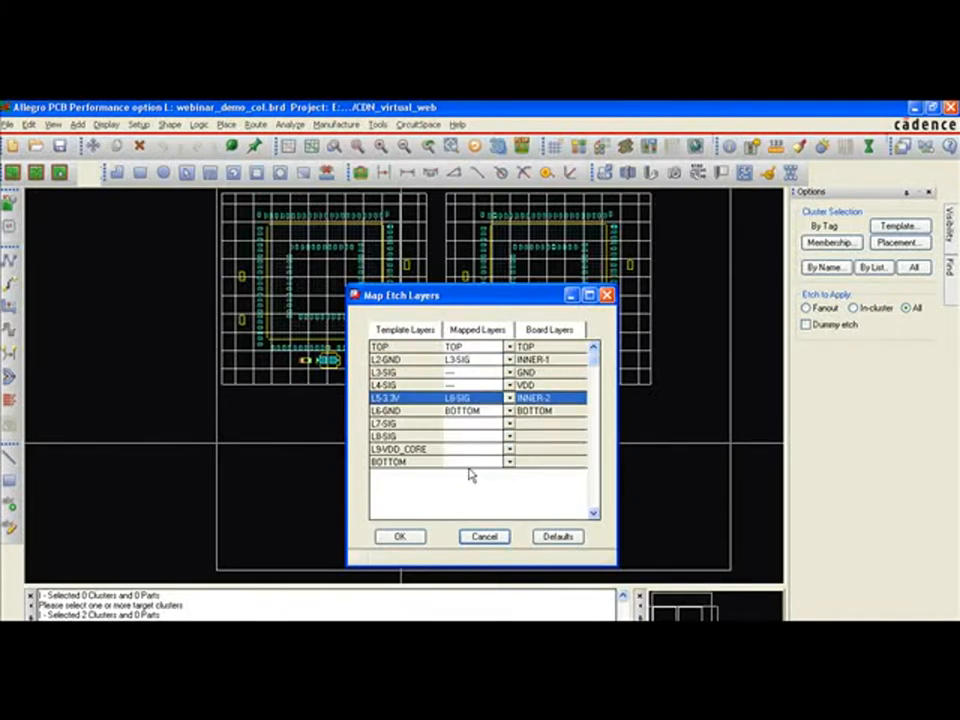
pyautogui.click(400, 537)
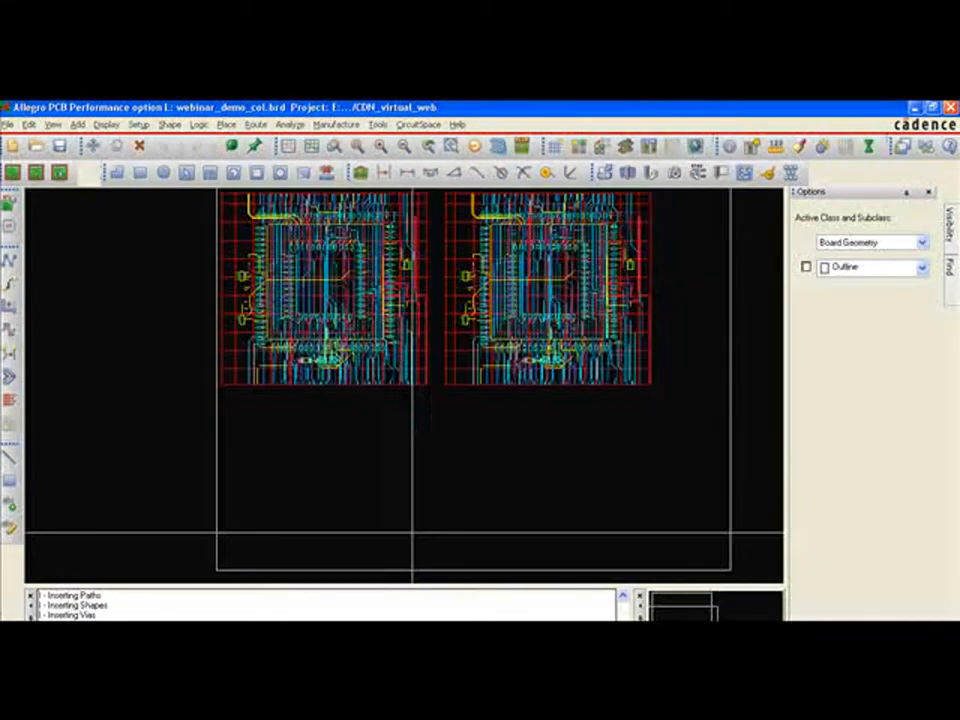
# Examine the applied traces and vias in the lower part of both chip clusters, including the gap between them.
pyautogui.middleClick(247, 416)
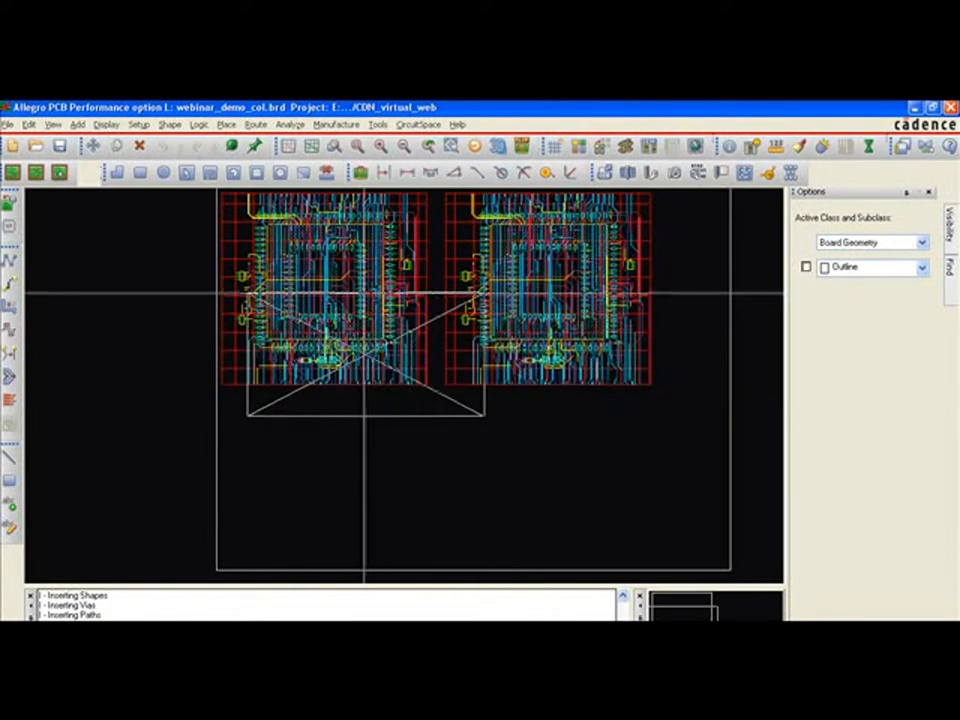
pyautogui.middleClick(372, 284)
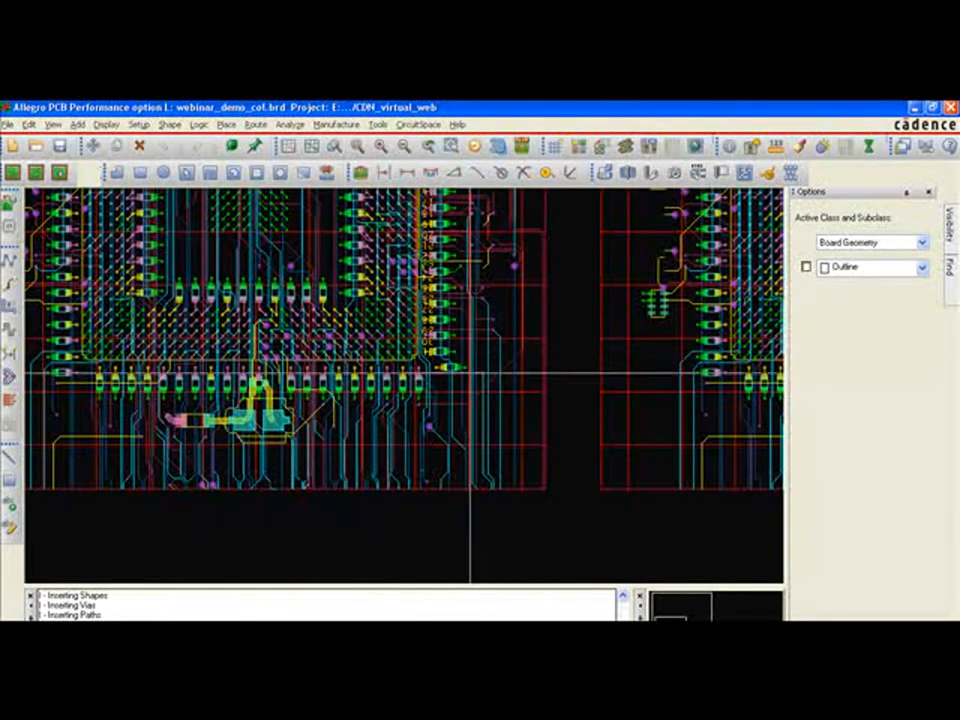
pyautogui.moveTo(701, 380); pyautogui.dragTo(429, 377, button='middle')
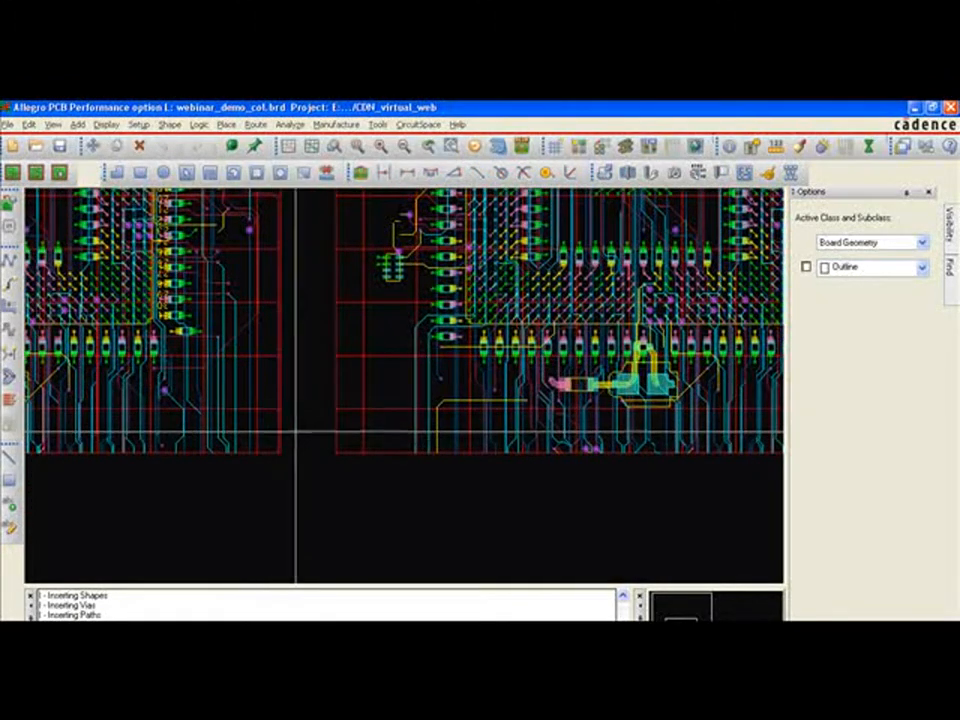
pyautogui.scroll(-2, 302, 436)
pyautogui.scroll(-1, 302, 436)
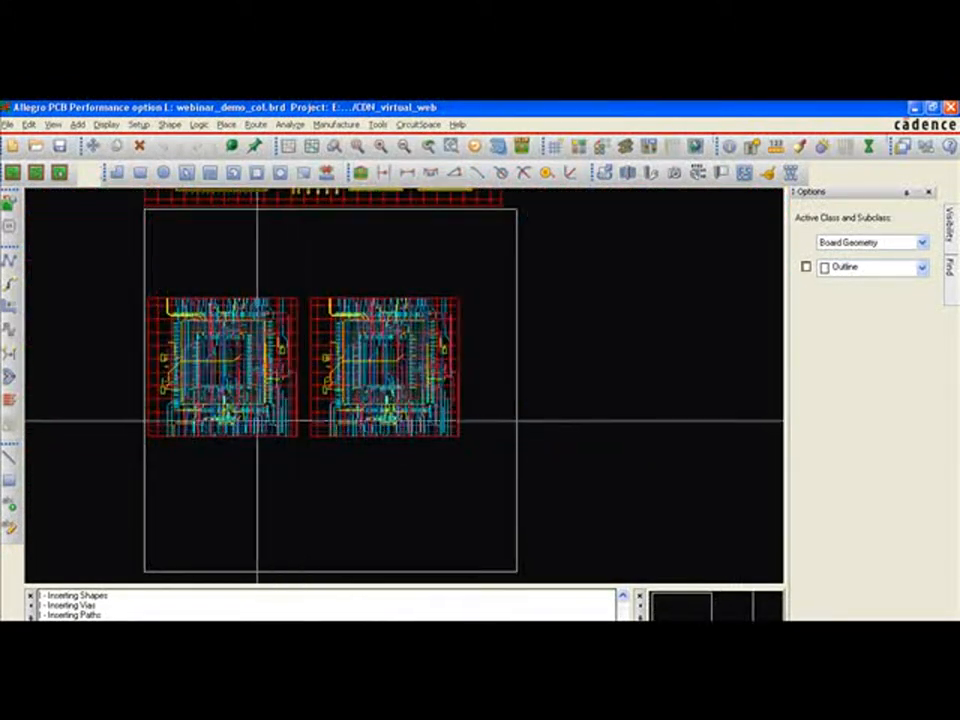